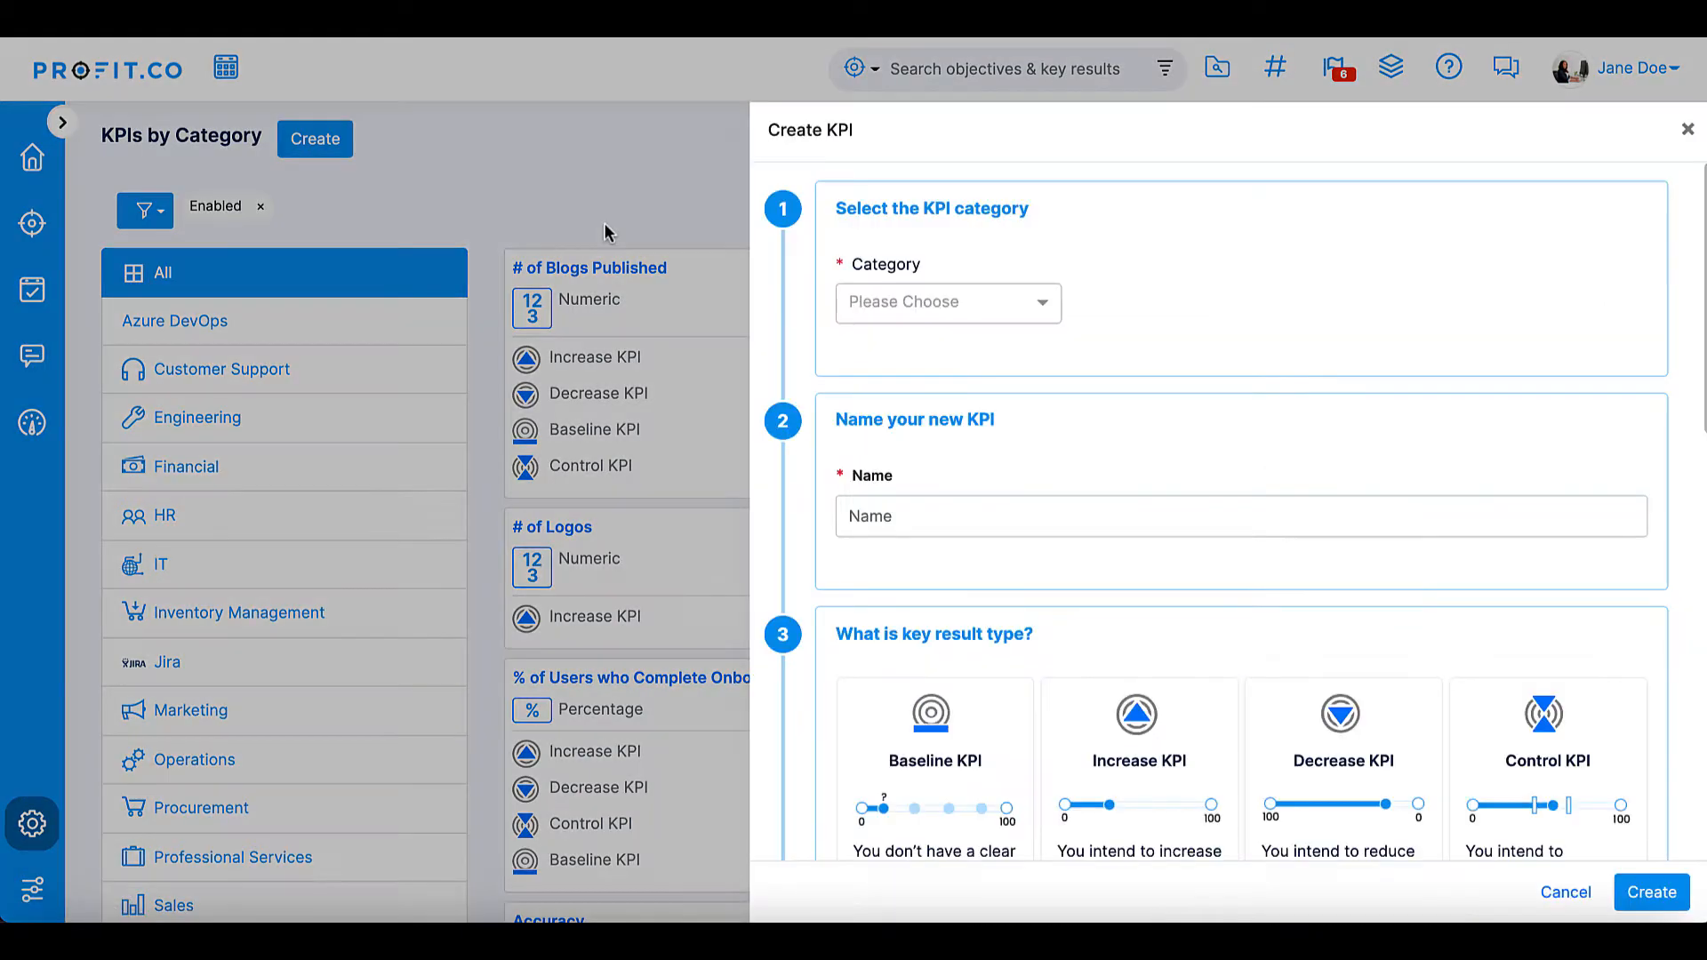
- Assign the new KPI to the Marketing category and name it "Weekly Update Newsletter"
click(942, 305)
scroll(916, 545, down, 3)
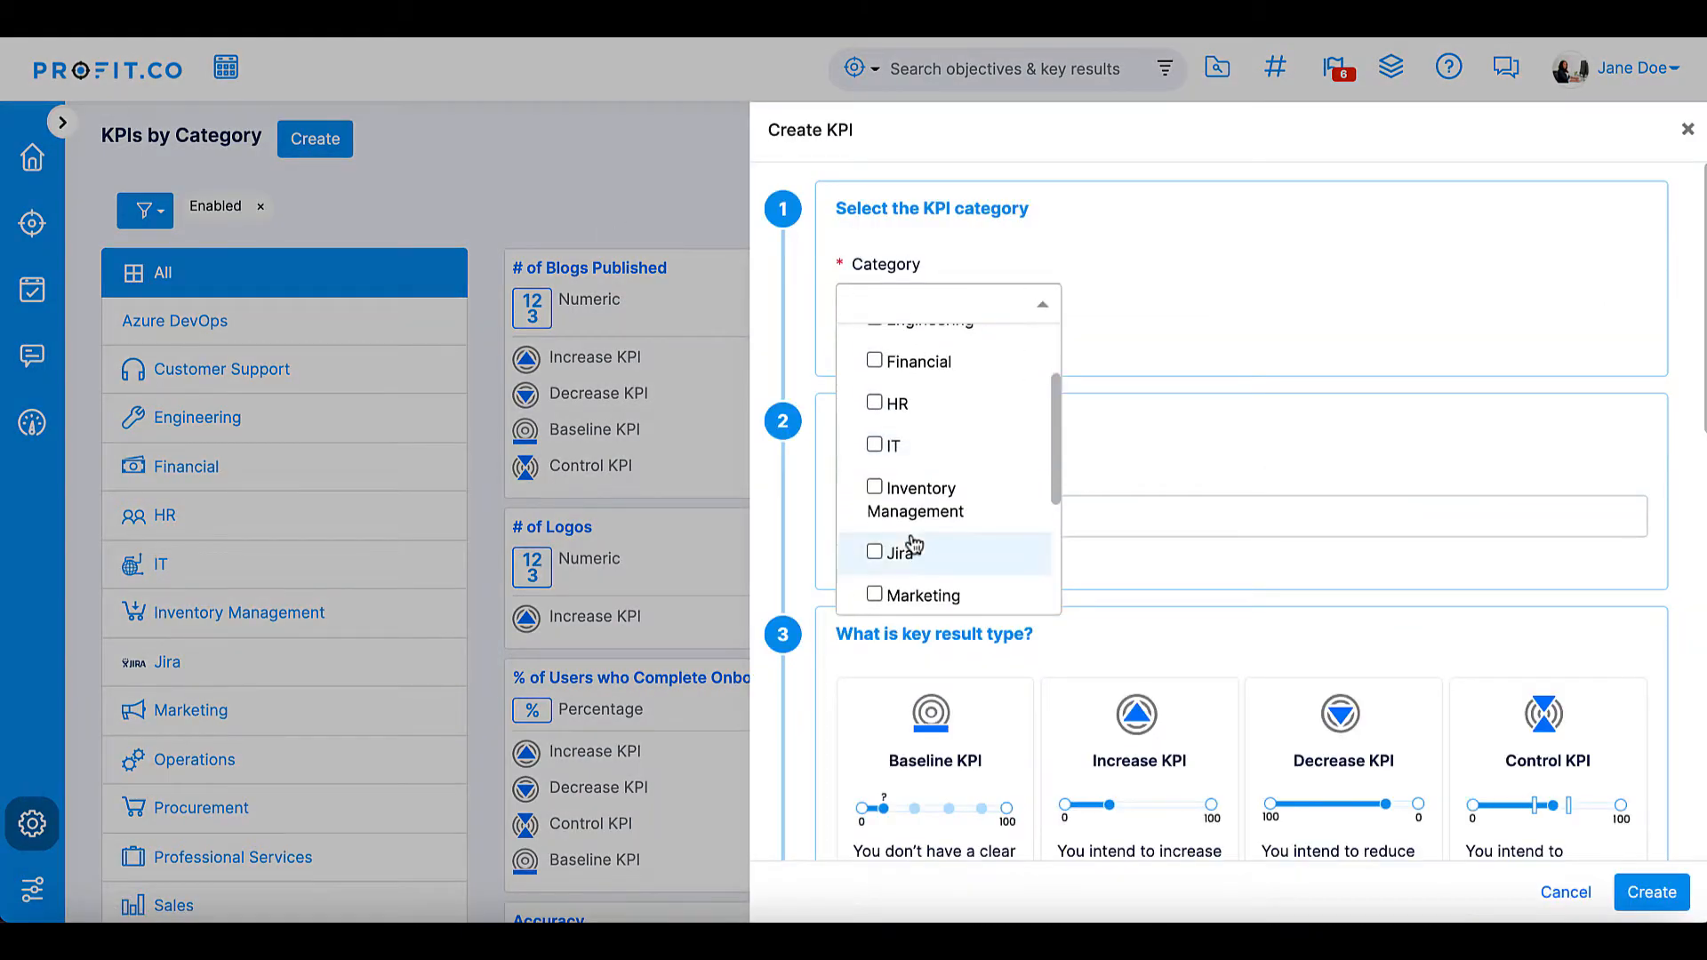
click(915, 555)
click(1097, 579)
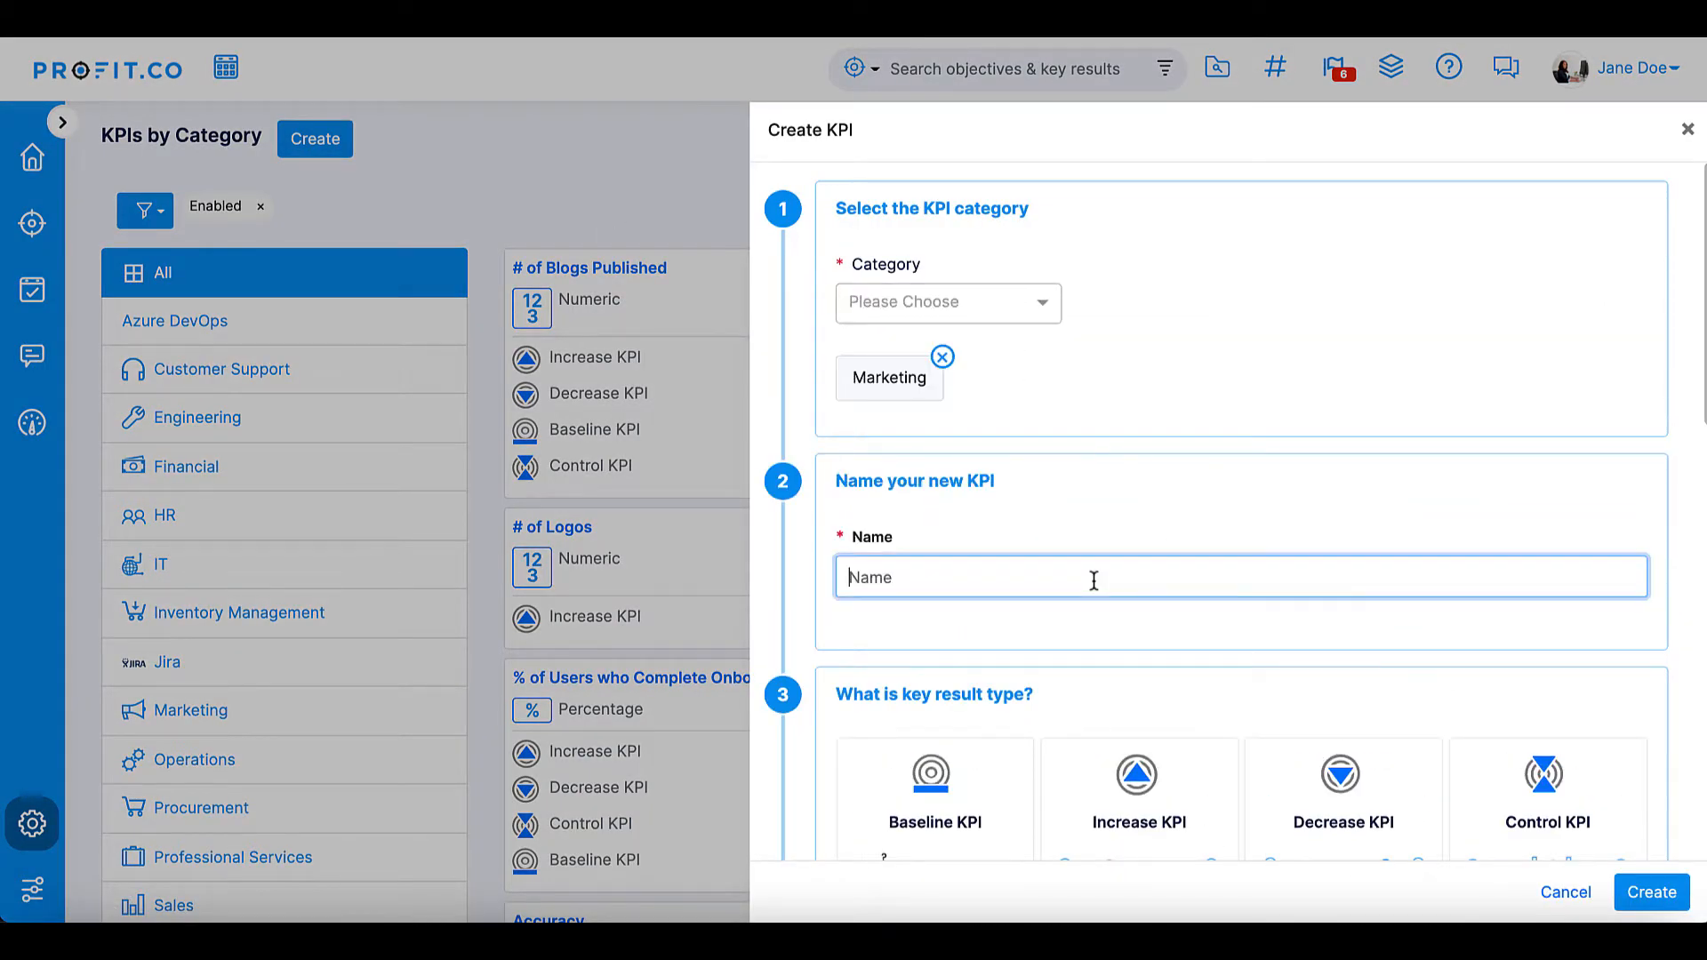
text(Weekly Update Newsletter)
- Try each progress calculation option, returning to "Successful check-ins(target achieved) divided by total no. of check-ins"
scroll(1235, 512, down, 6)
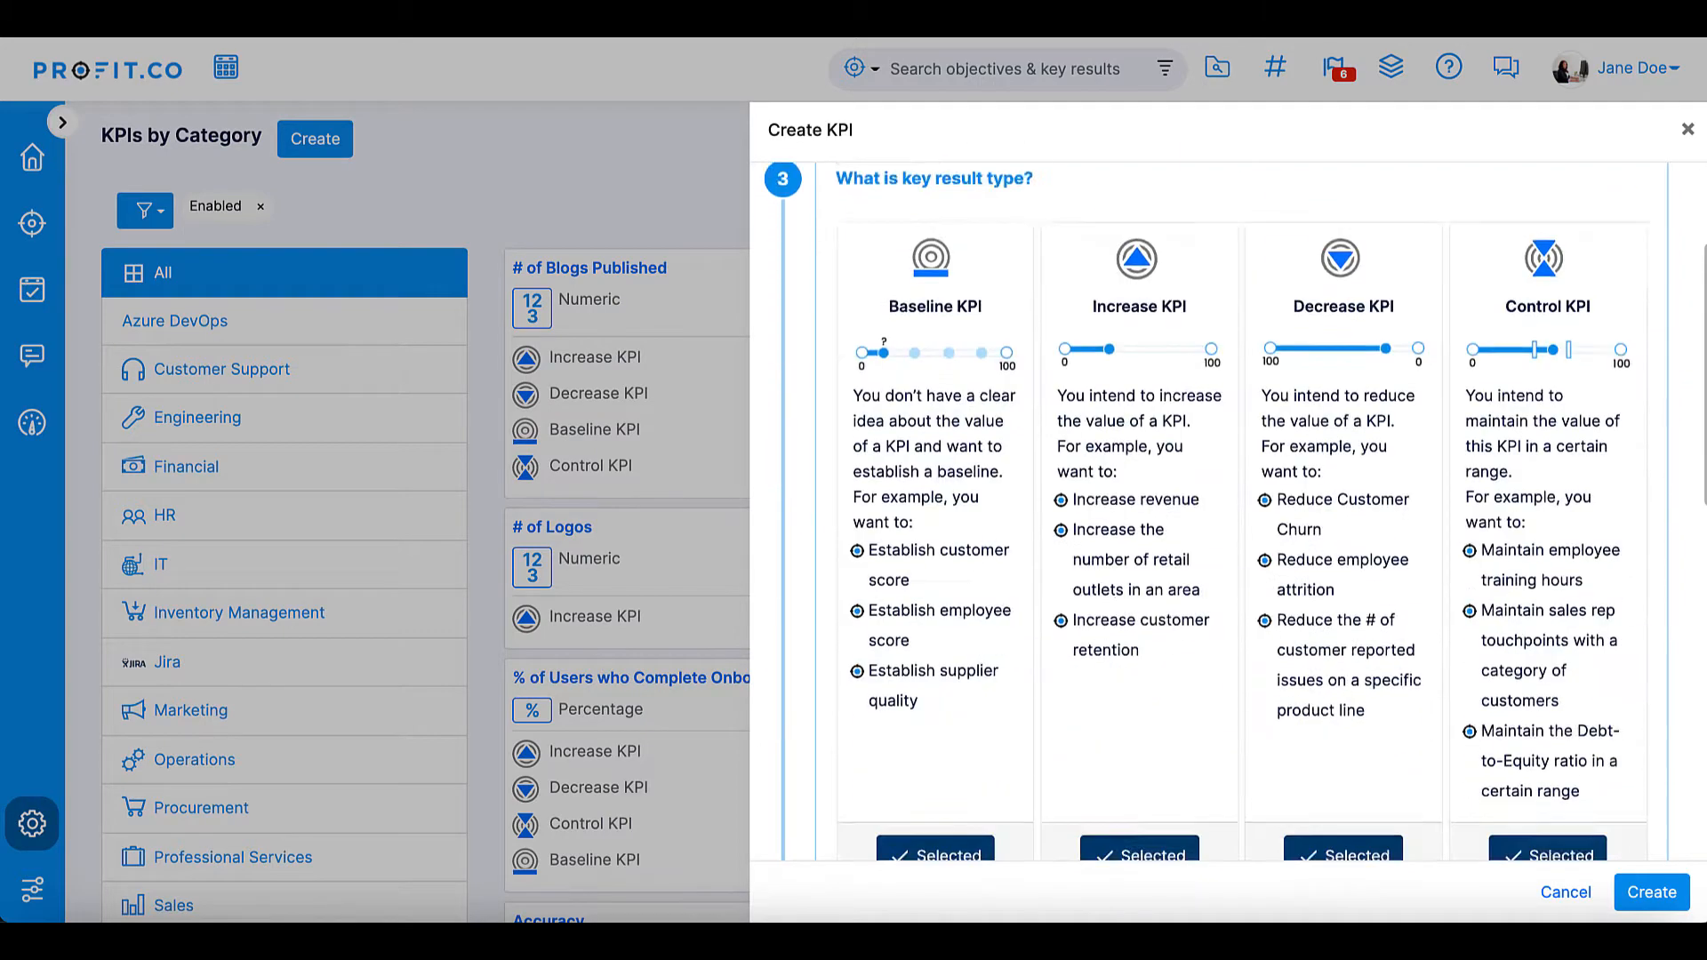
scroll(1092, 580, down, 6)
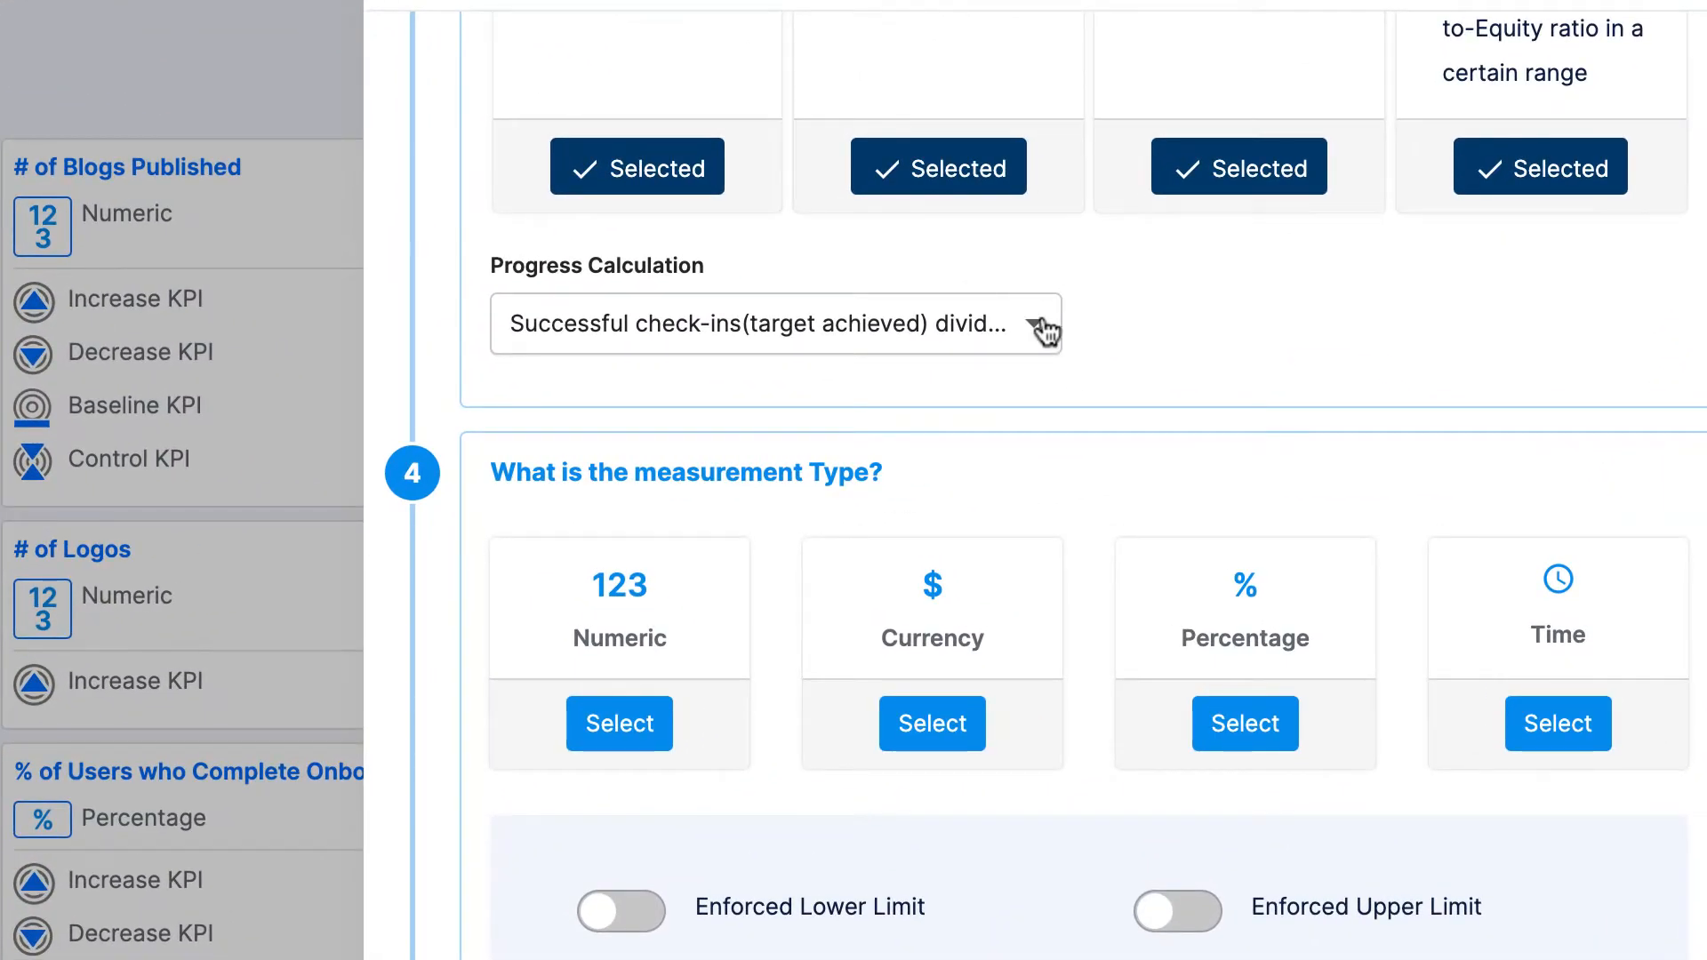
click(1046, 332)
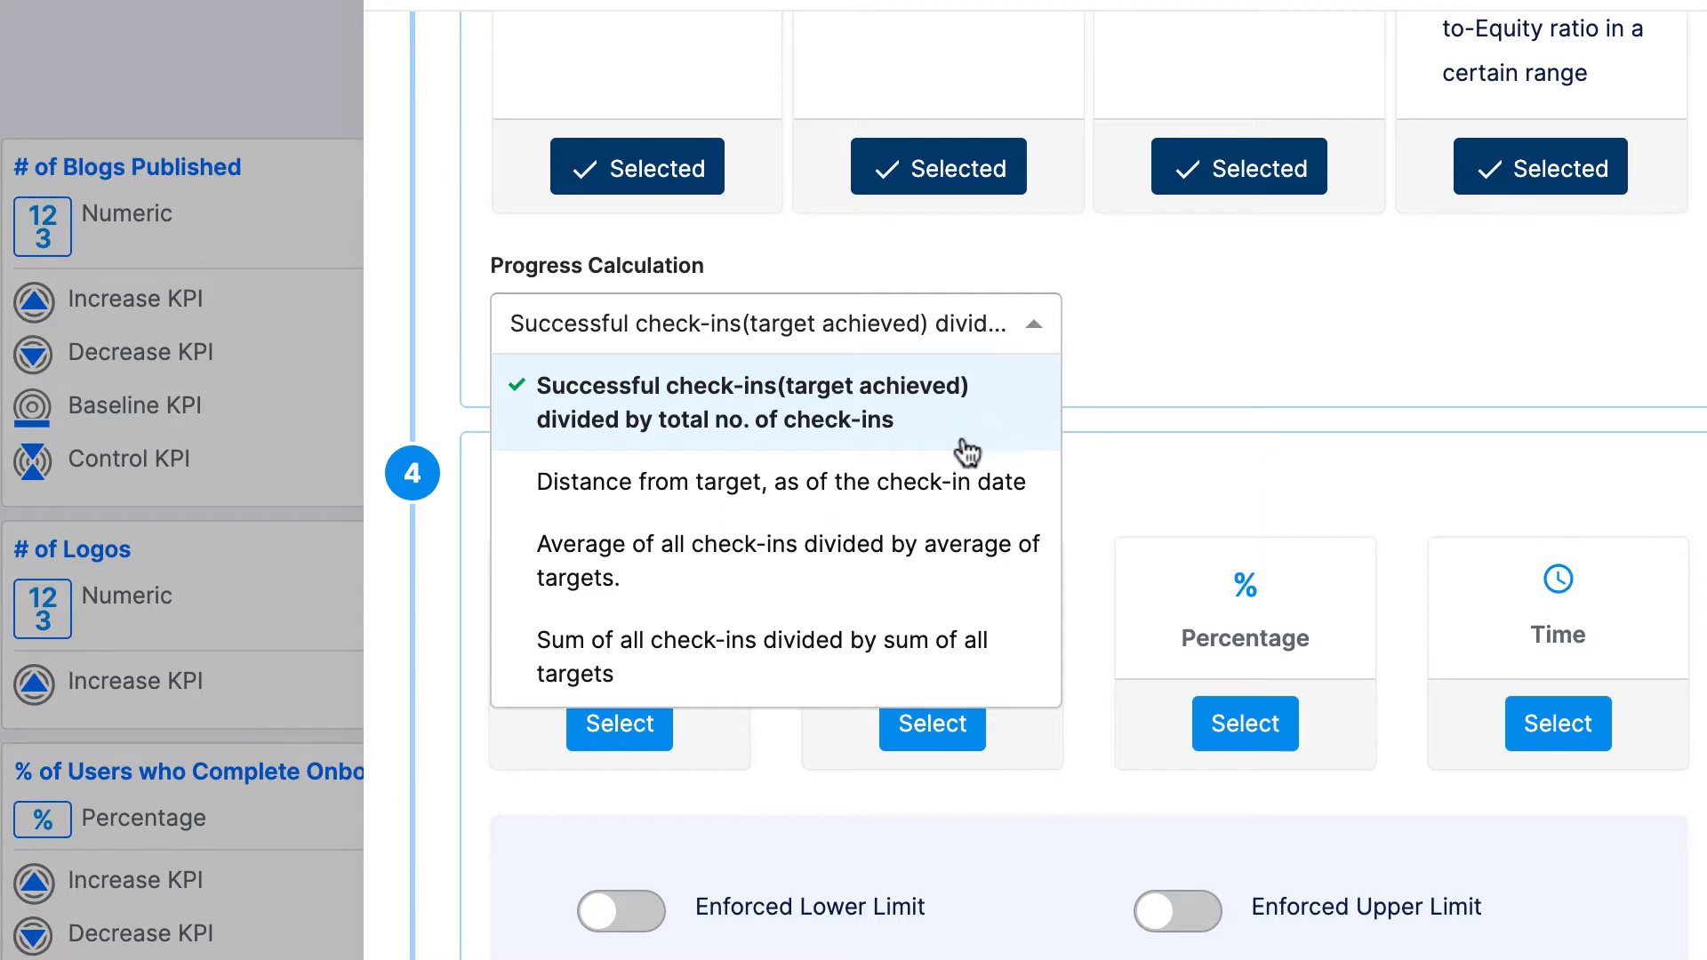
click(976, 503)
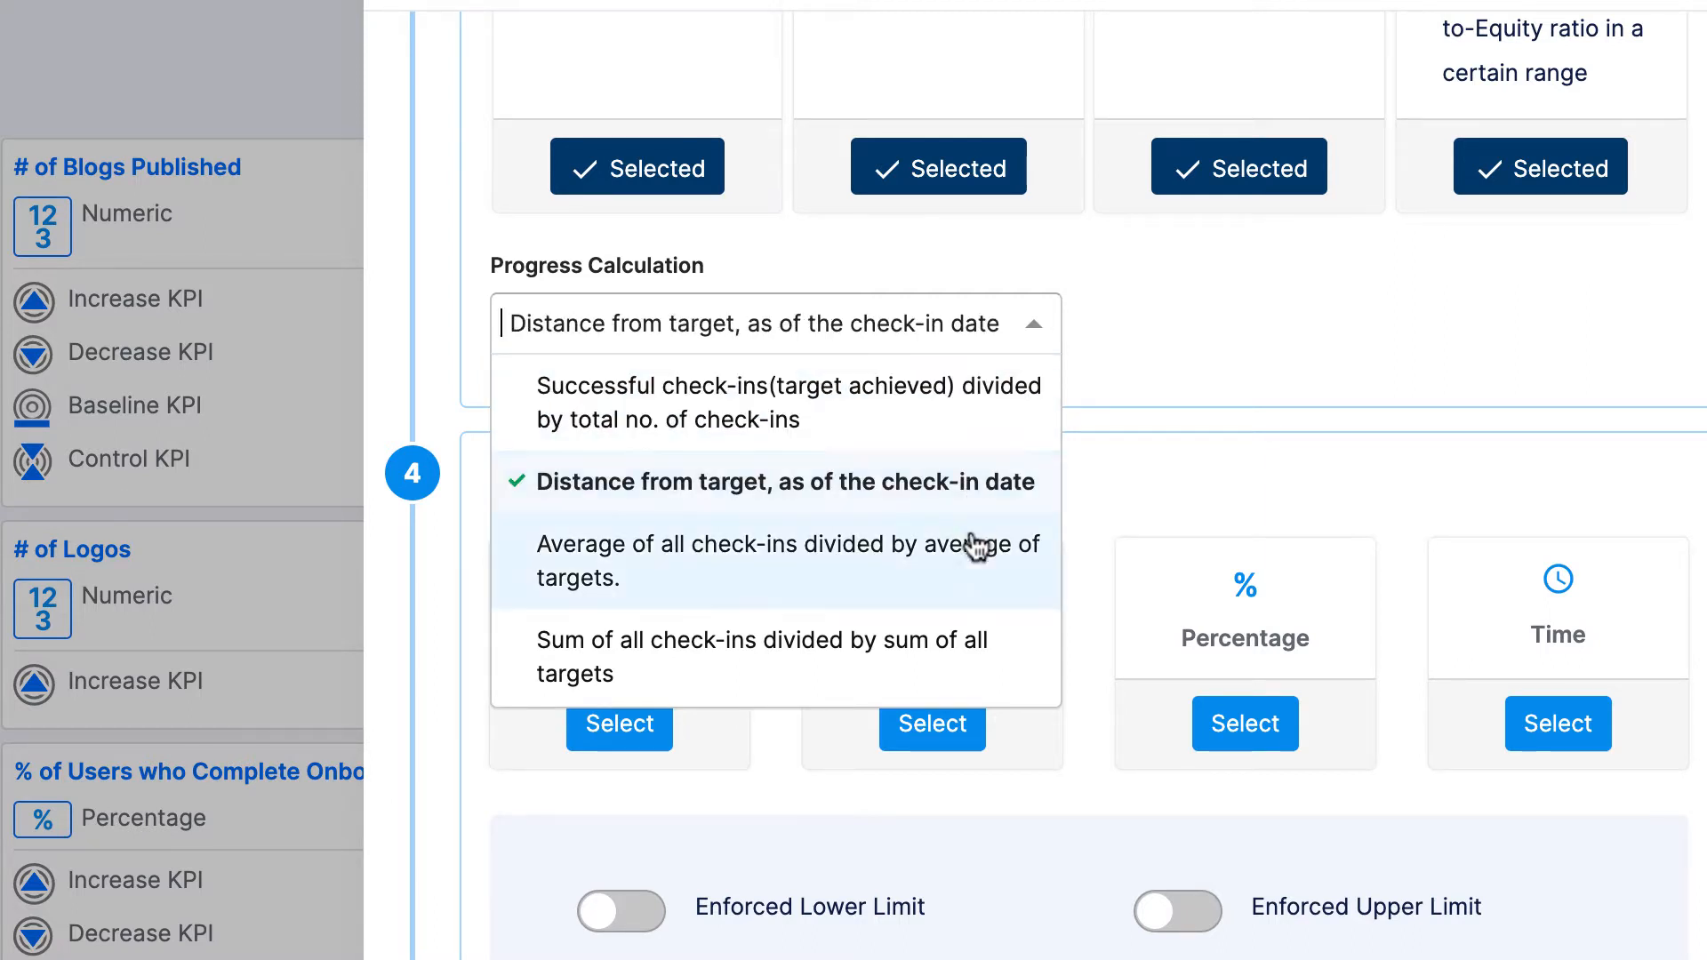
click(983, 601)
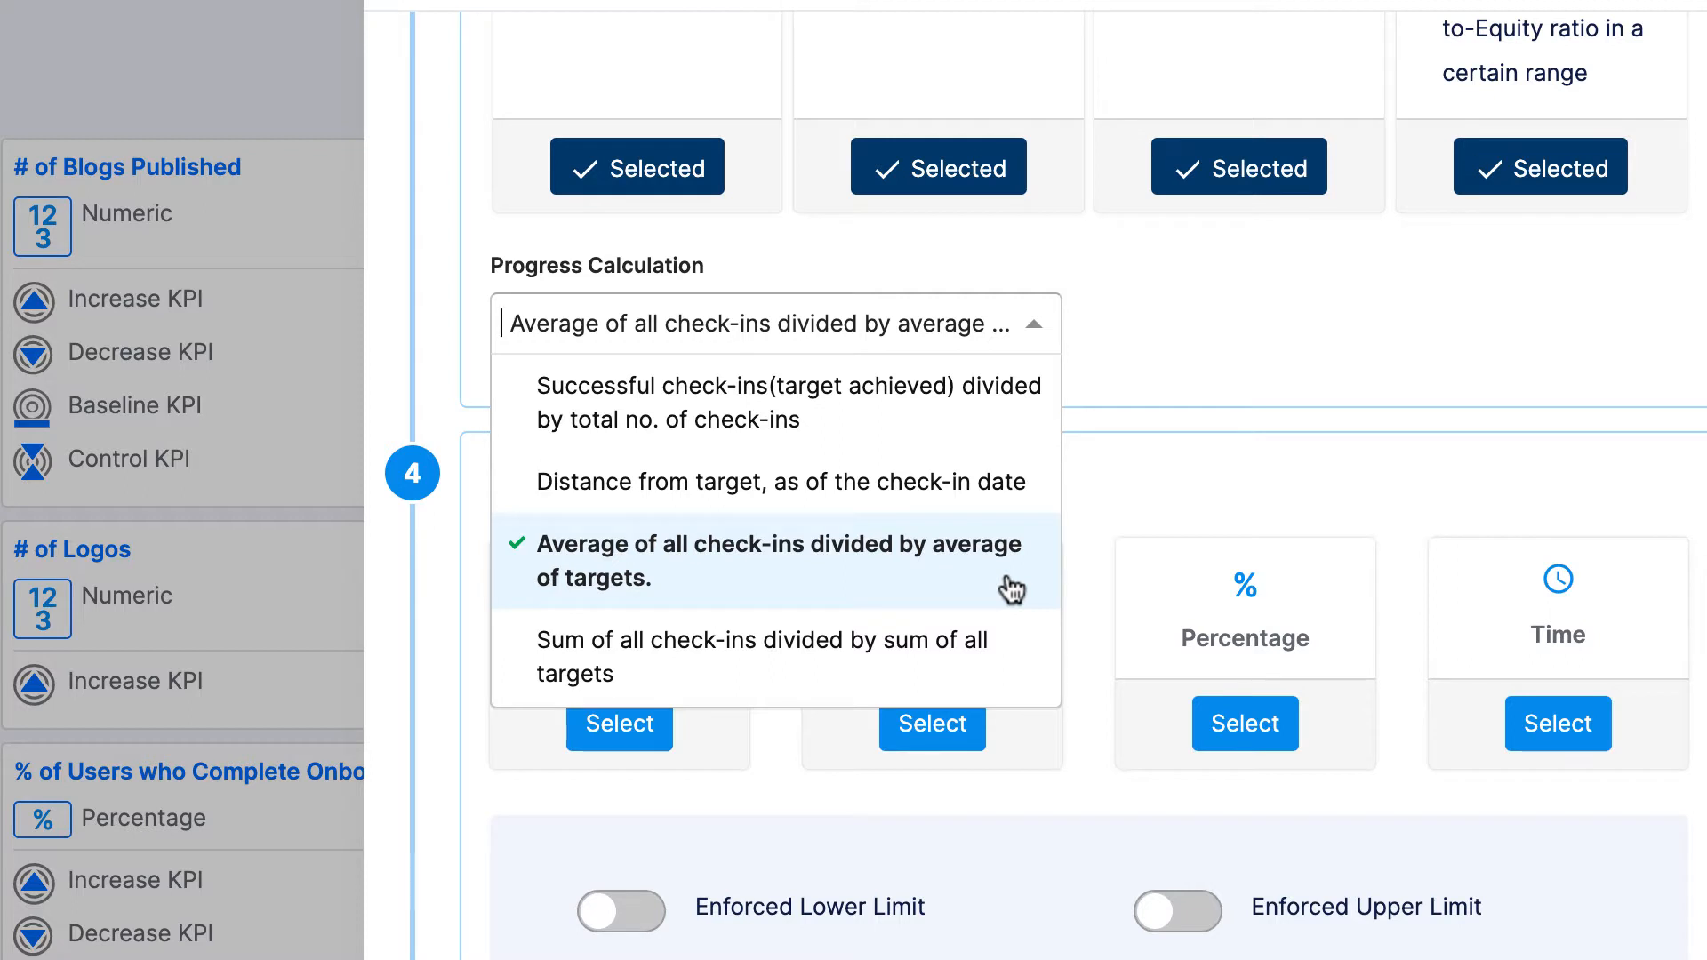
click(998, 665)
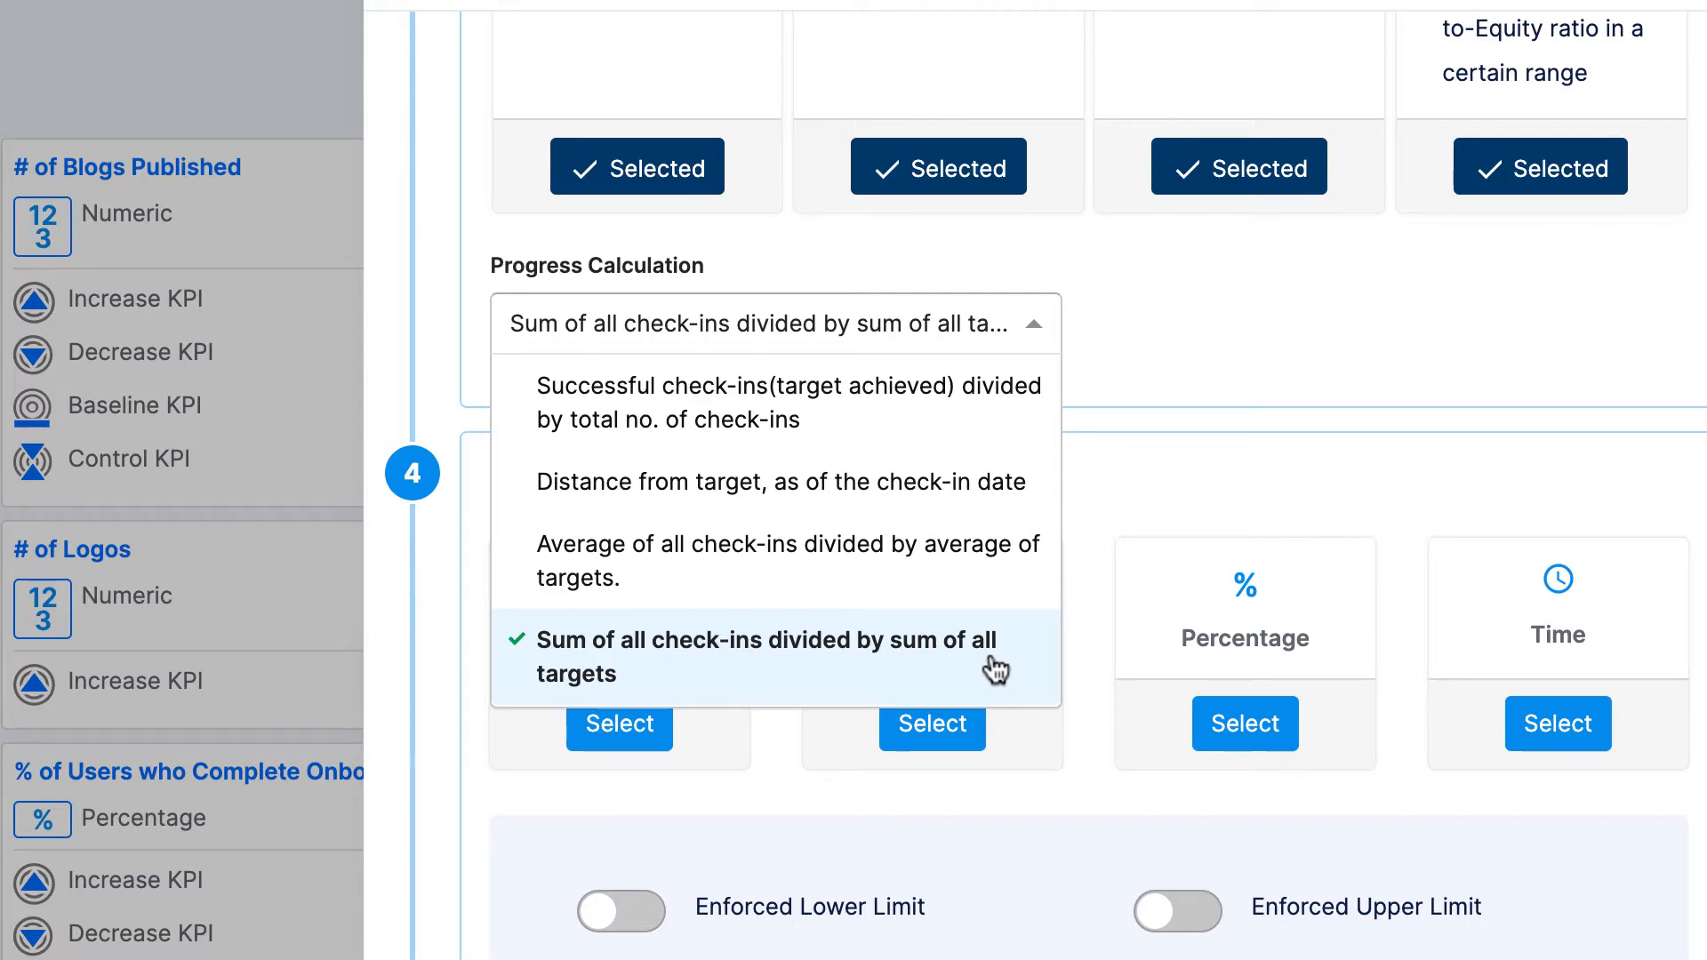
scroll(995, 669, up, 3)
click(994, 617)
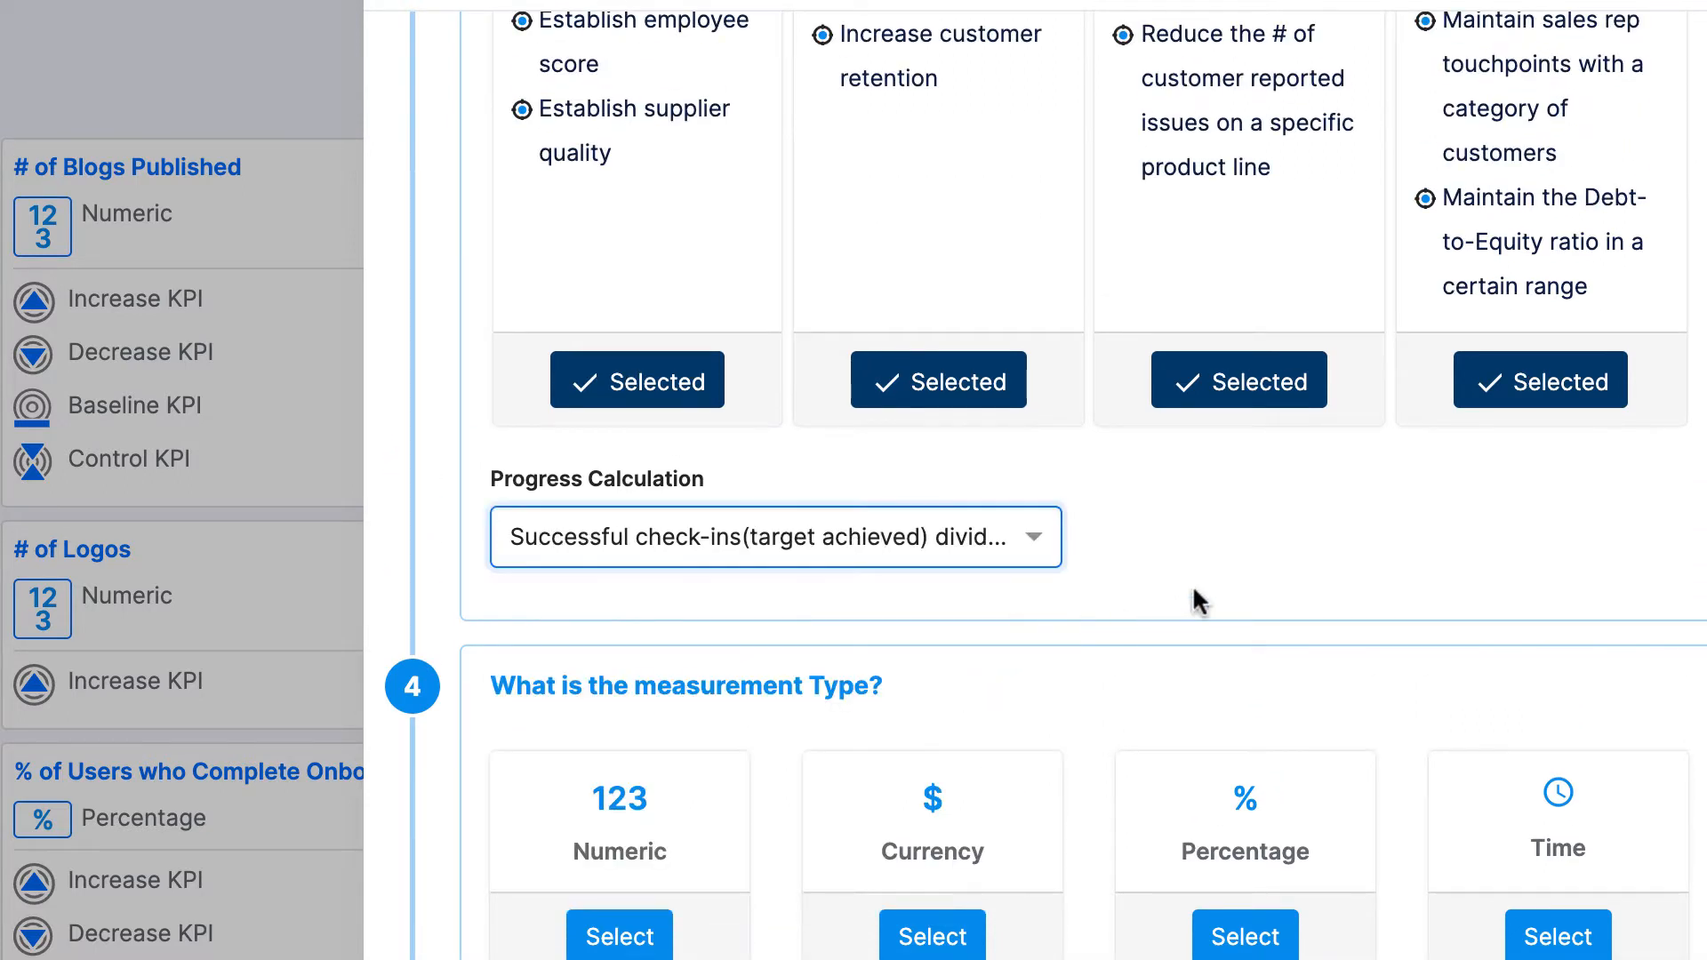
- Choose Numeric as the measurement type of the new KPI
scroll(1194, 590, down, 4)
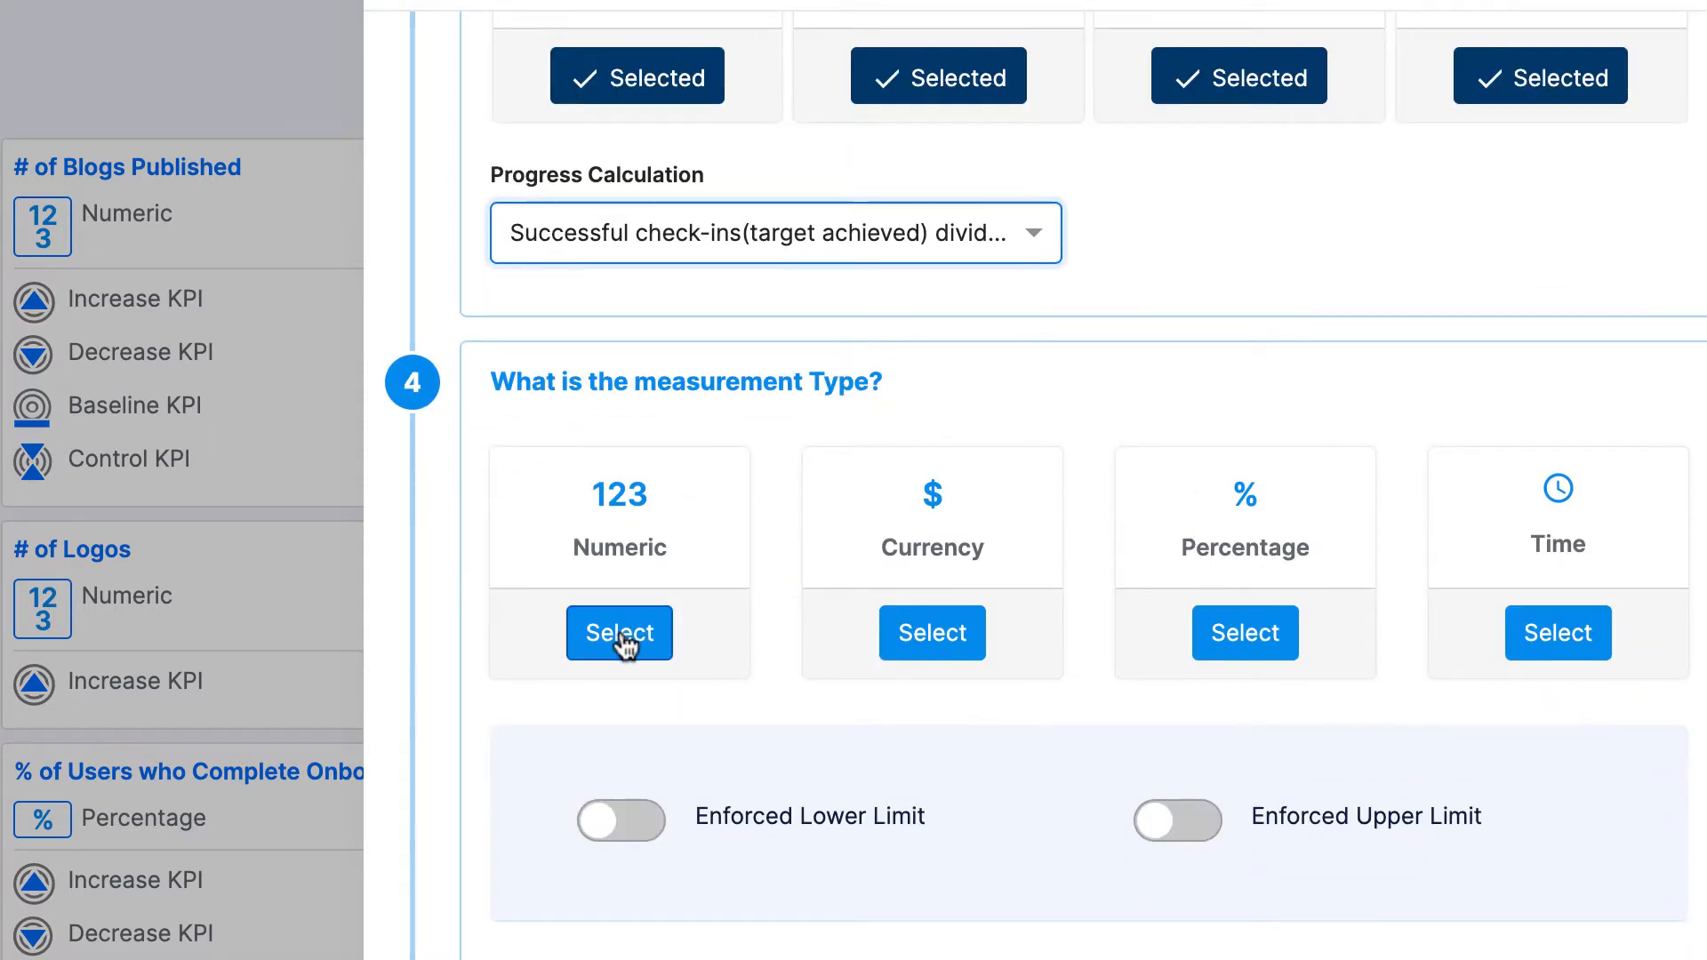
click(623, 635)
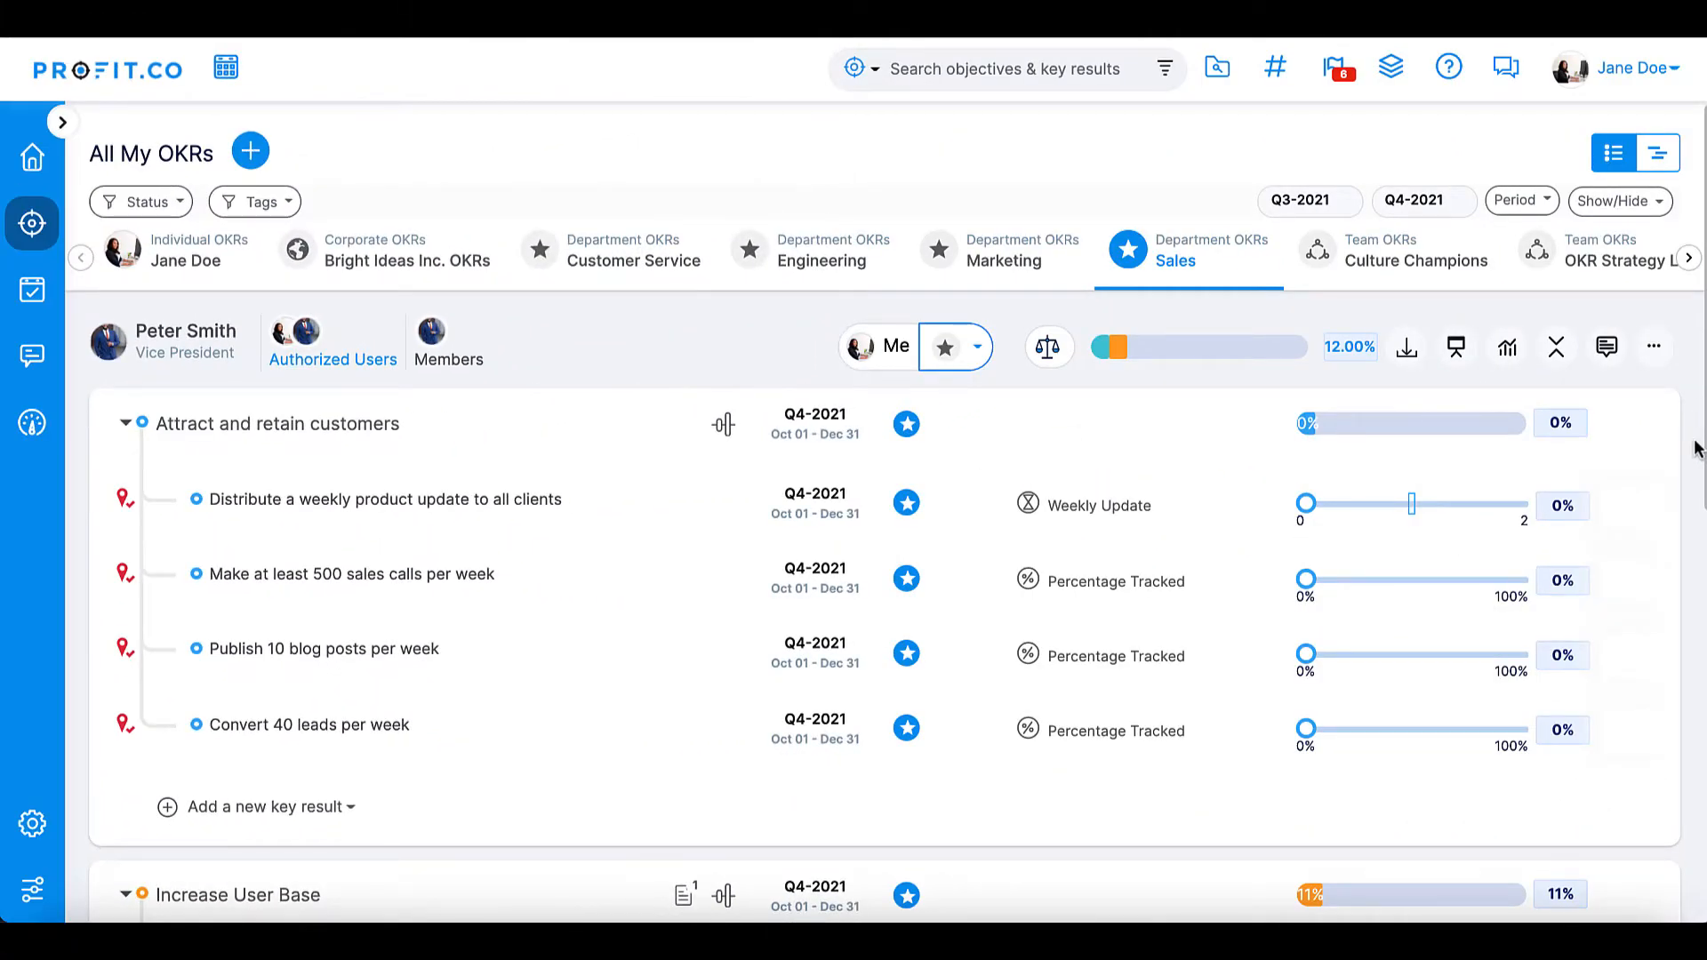
- Record two check-ins on the "Distribute a weekly product update to all clients" key result: value 1, and value 0 dated 29 Oct 2021
mouse_move(1227, 516)
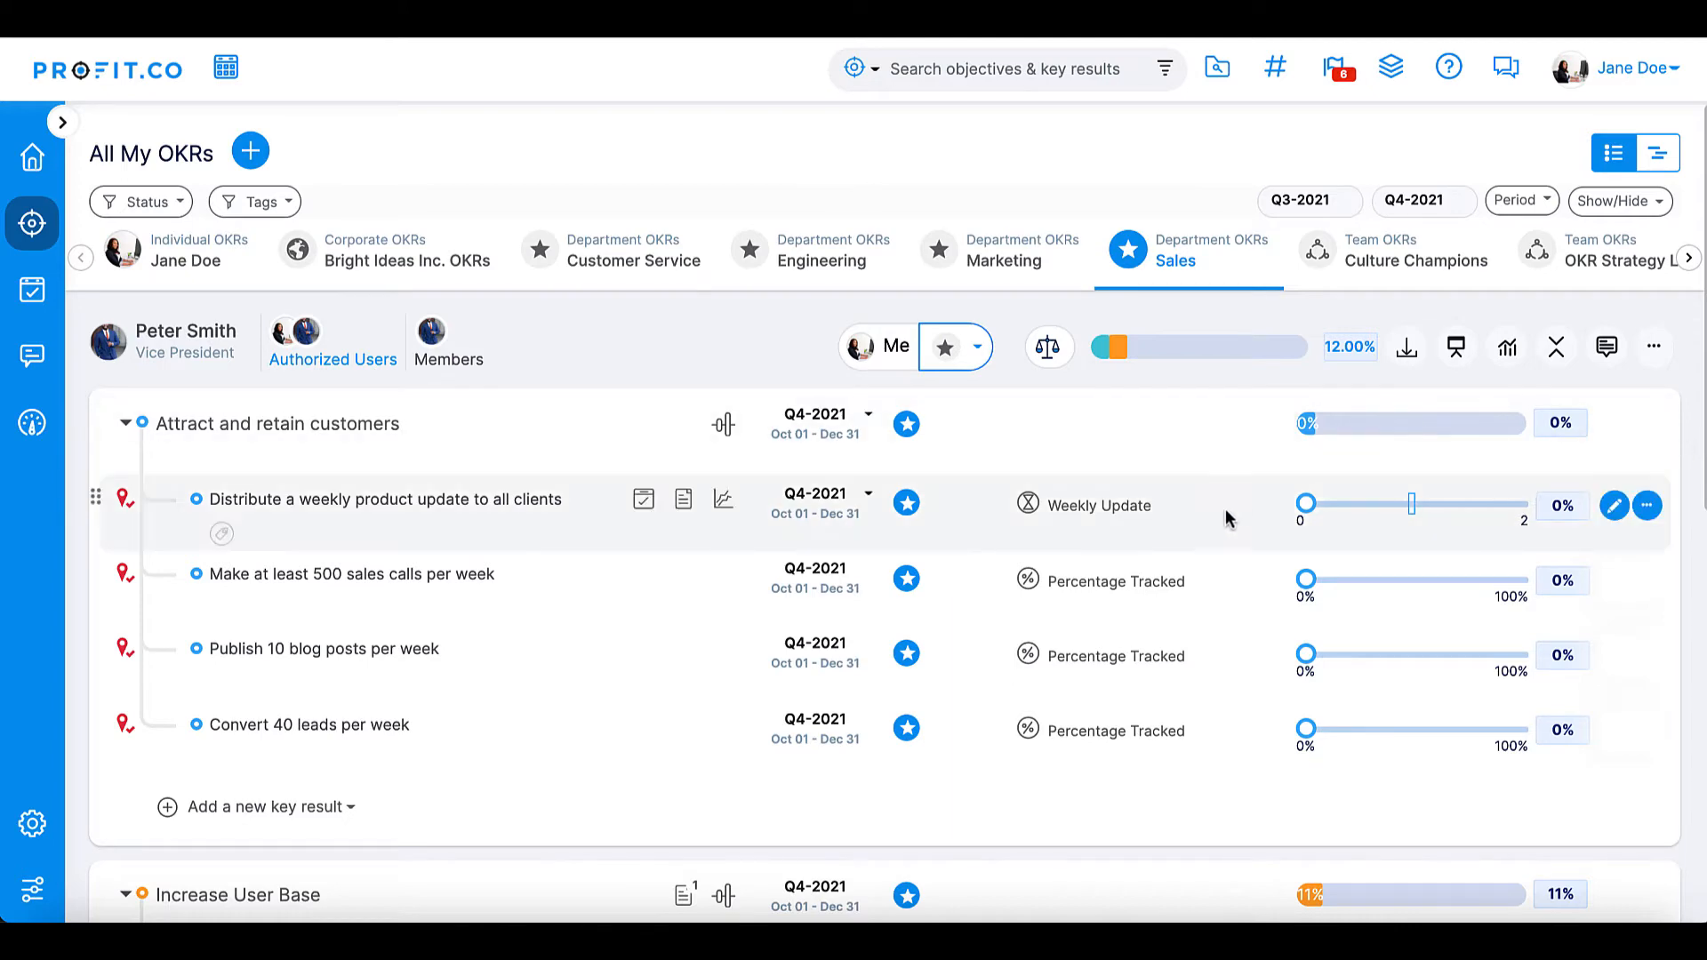
drag(1305, 503, 1411, 504)
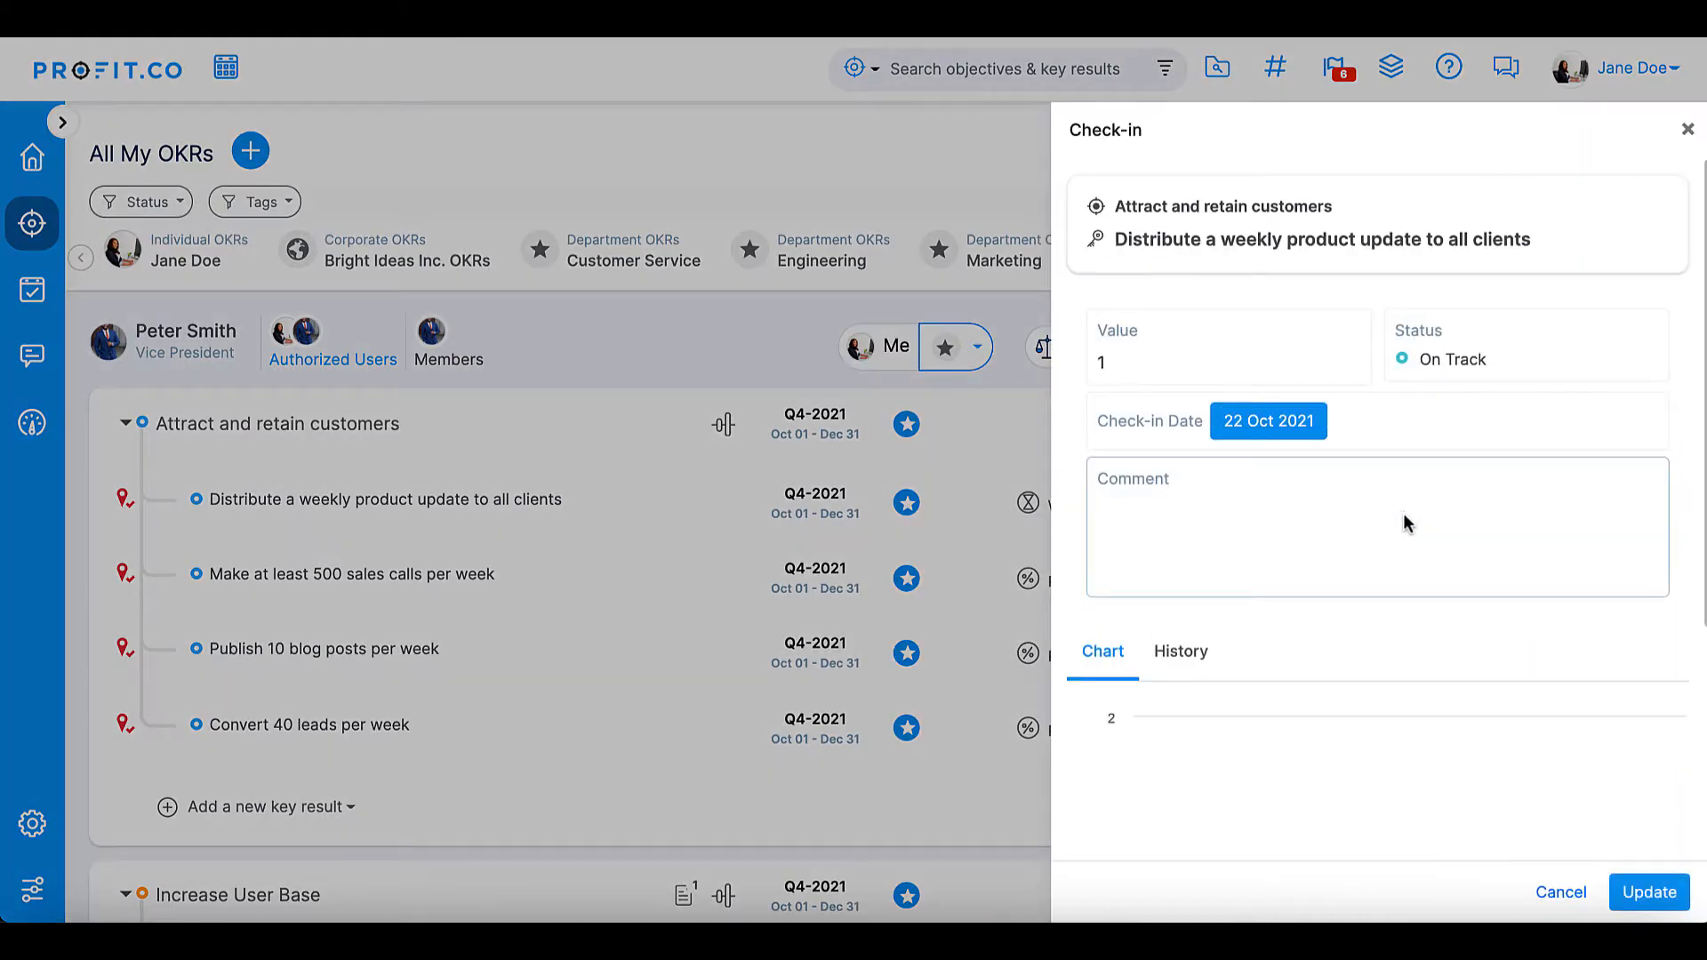
click(1647, 892)
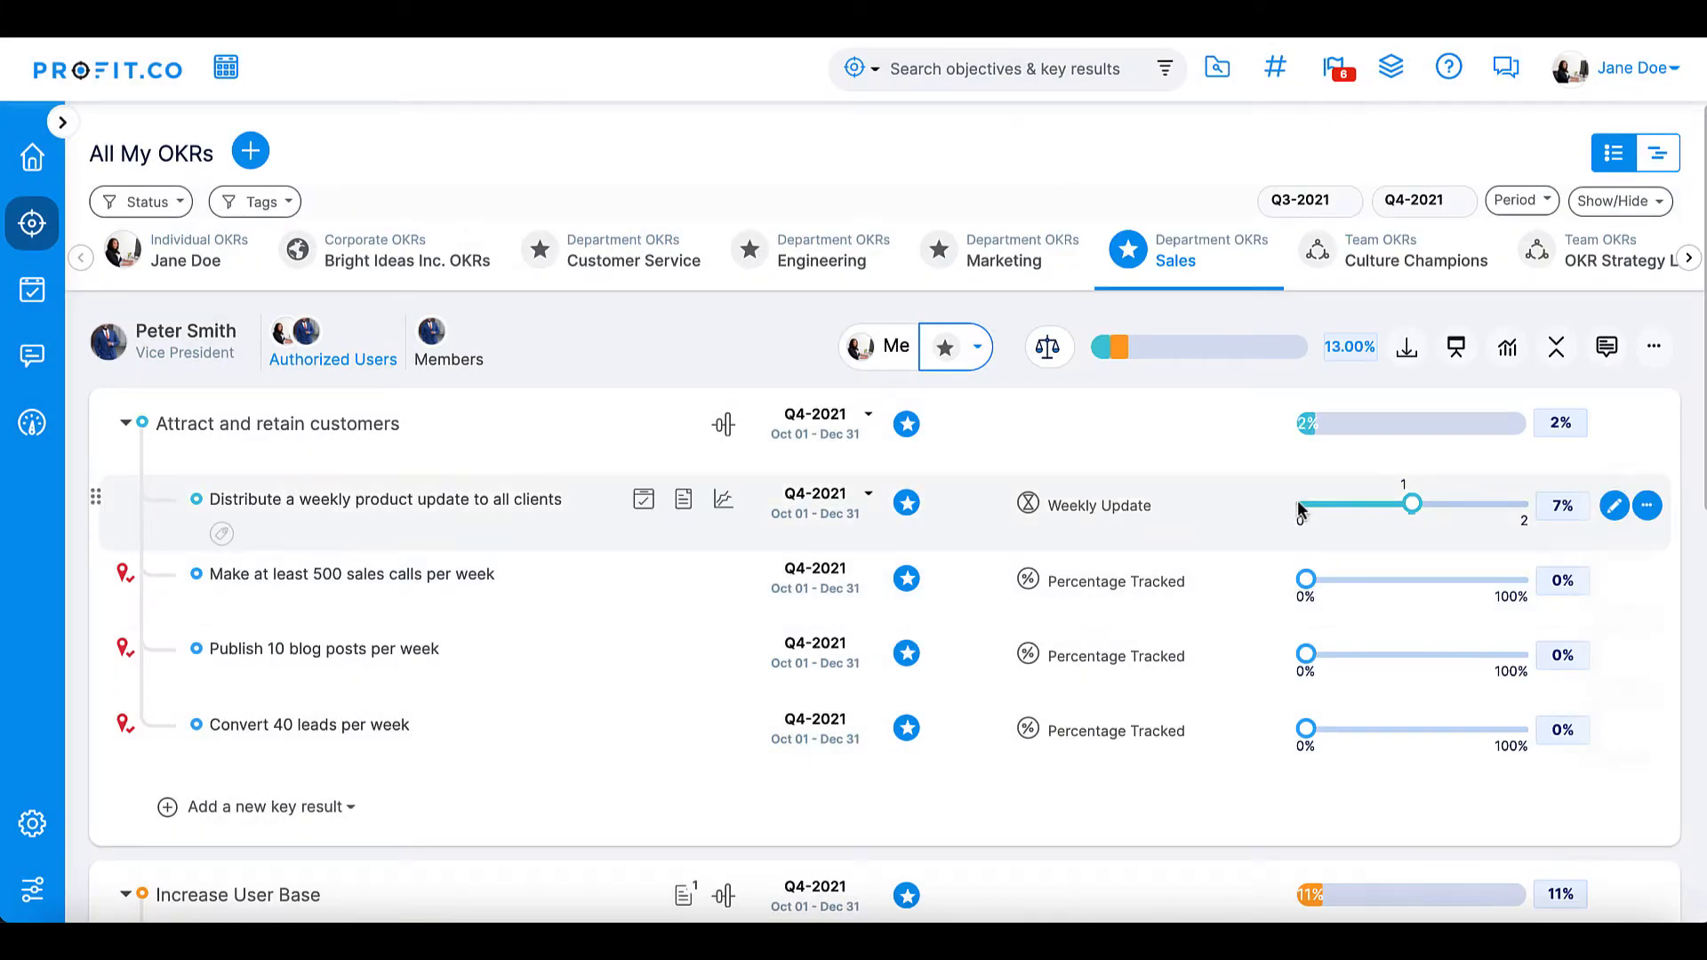
drag(1411, 504, 1304, 508)
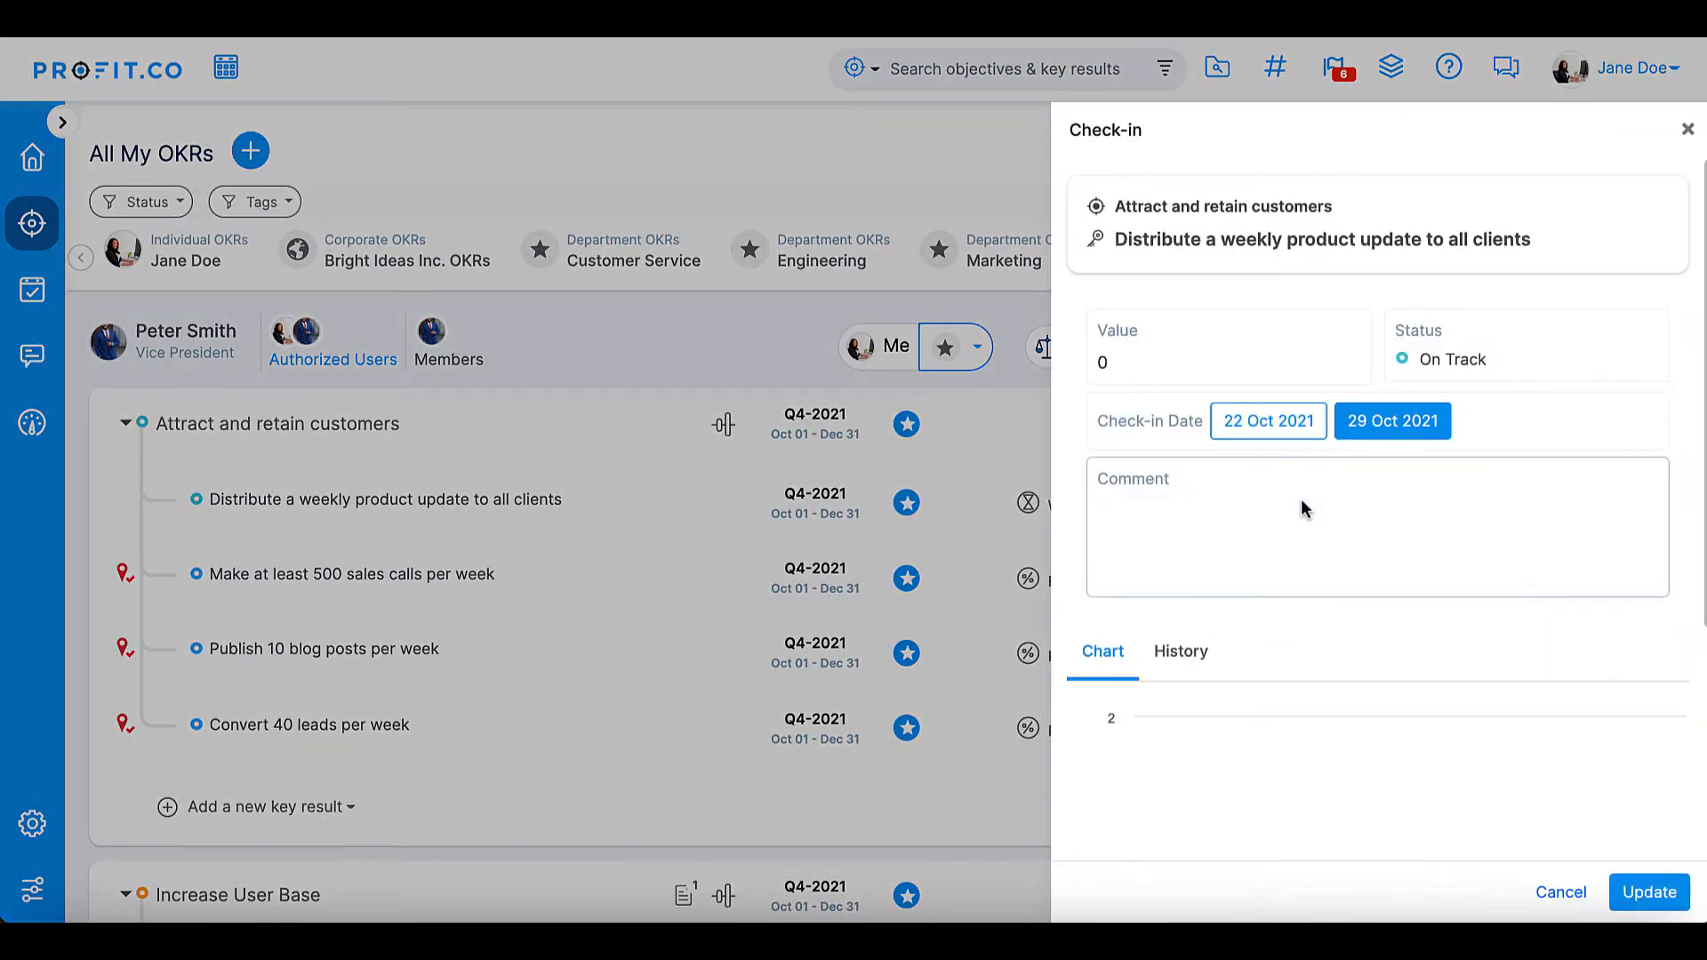
click(1636, 905)
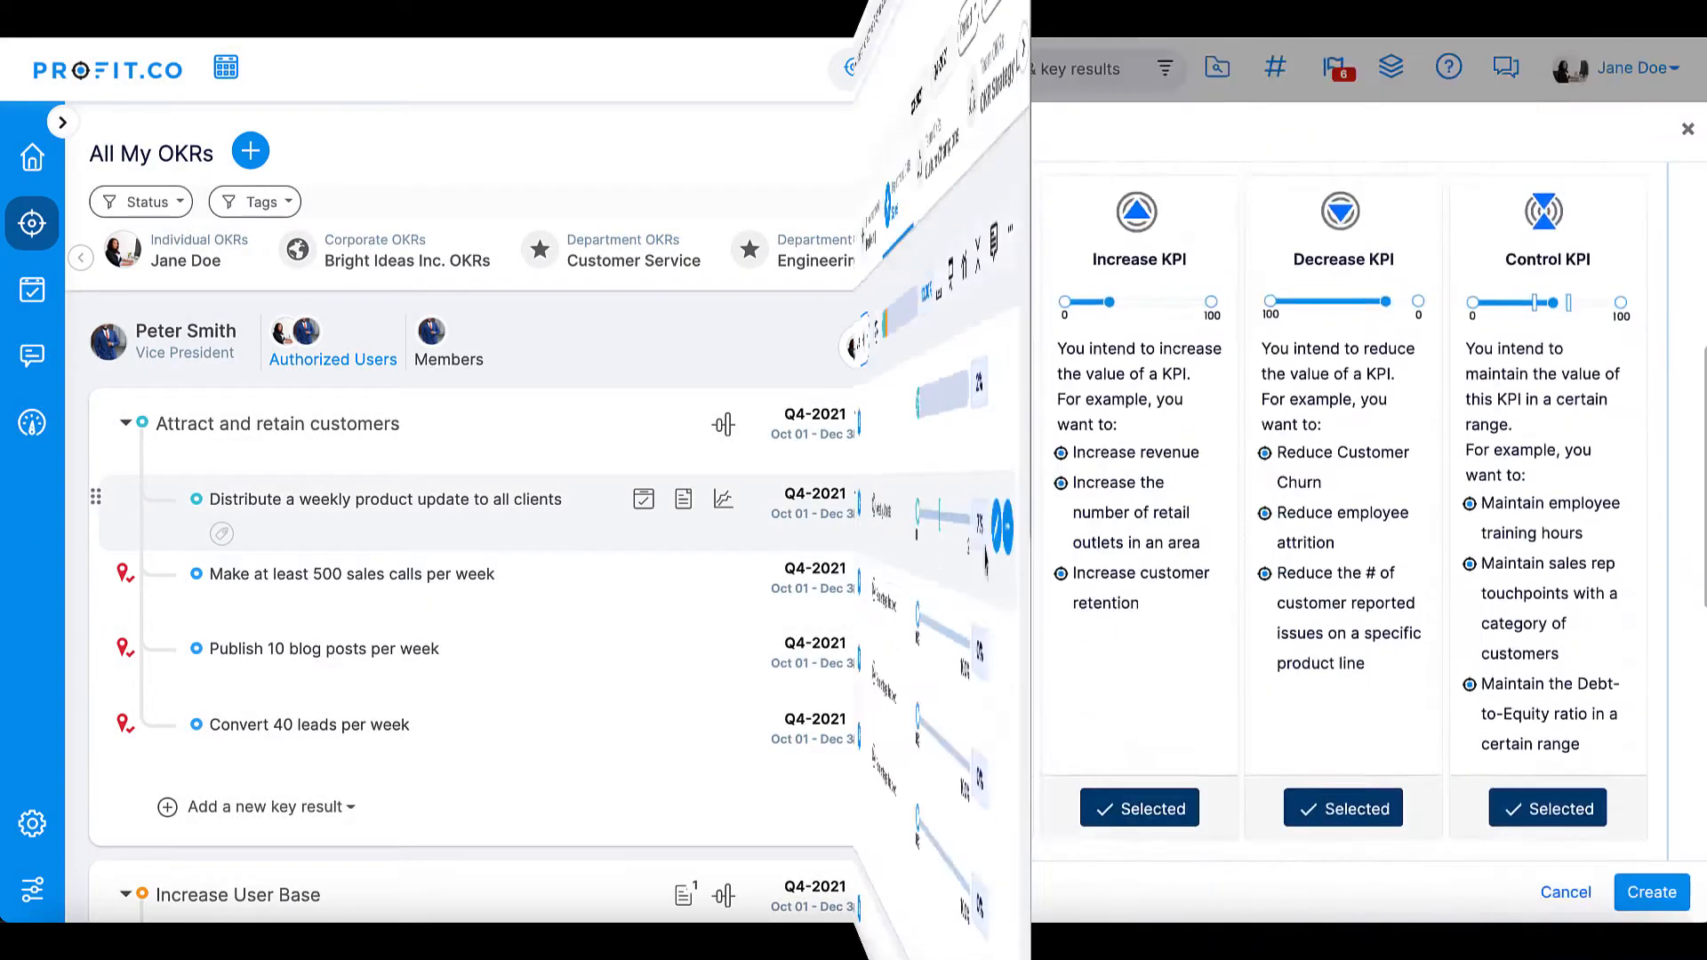
- Create the sales calls KPI with progress calculation "Distance from target, as of the check-in date" and the Numeric measurement type
scroll(1142, 471, down, 5)
click(1141, 471)
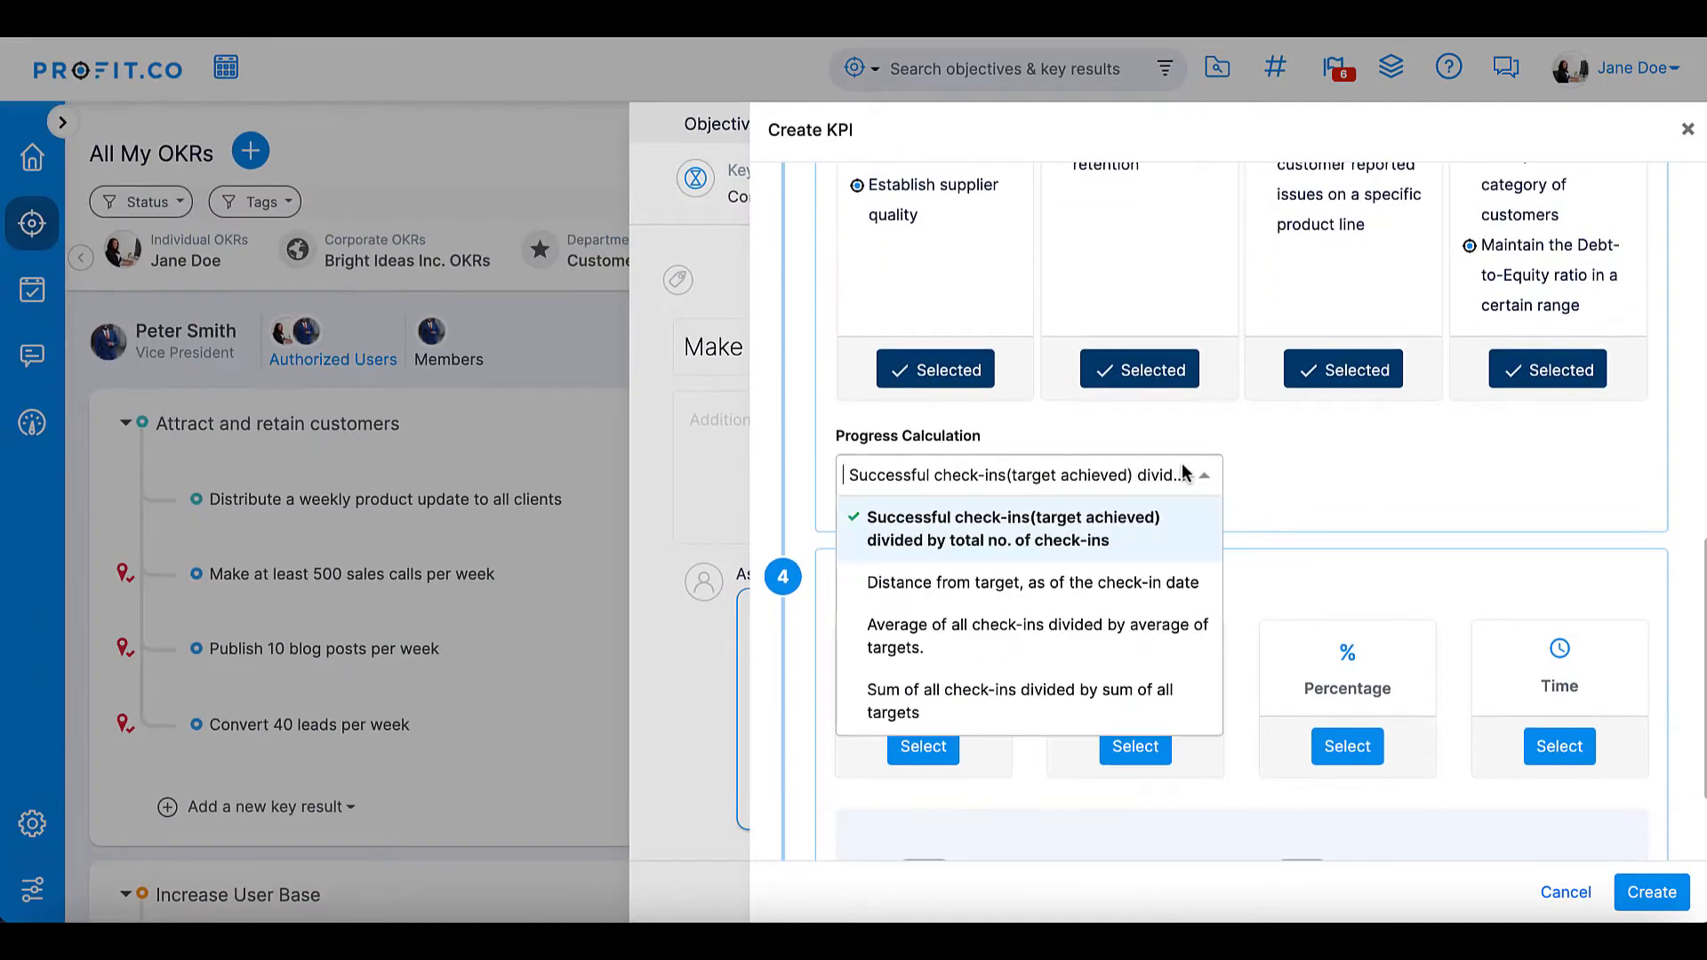
click(1089, 581)
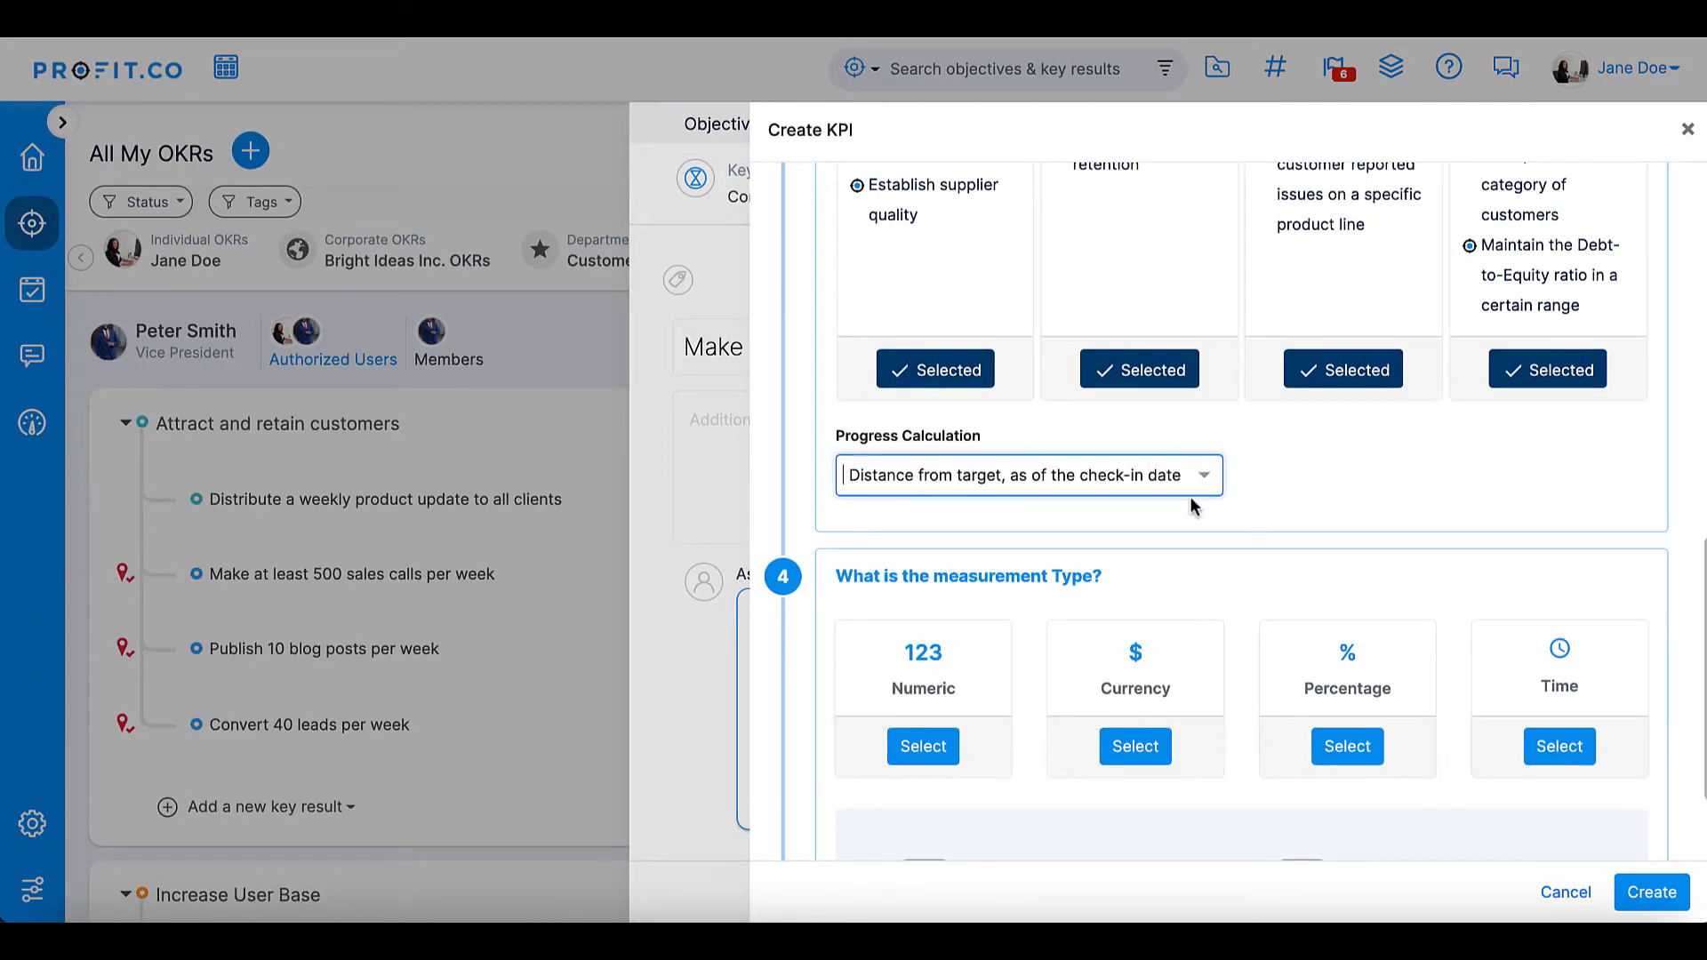
scroll(1191, 499, down, 1)
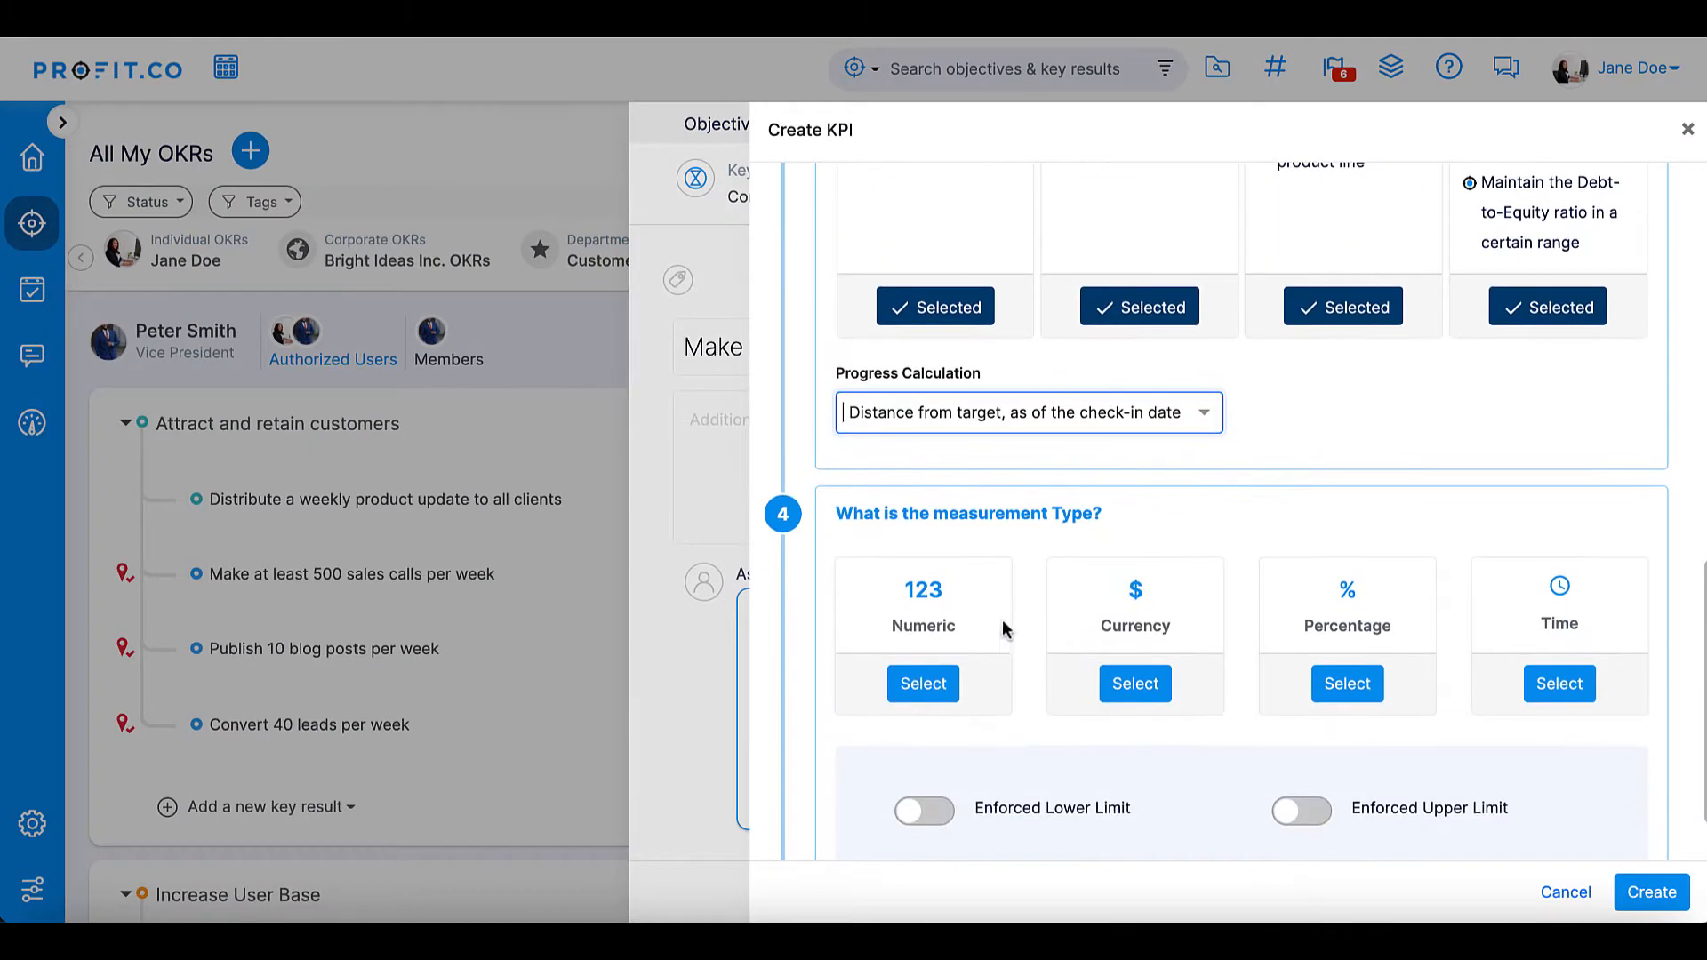
click(927, 694)
scroll(972, 717, down, 3)
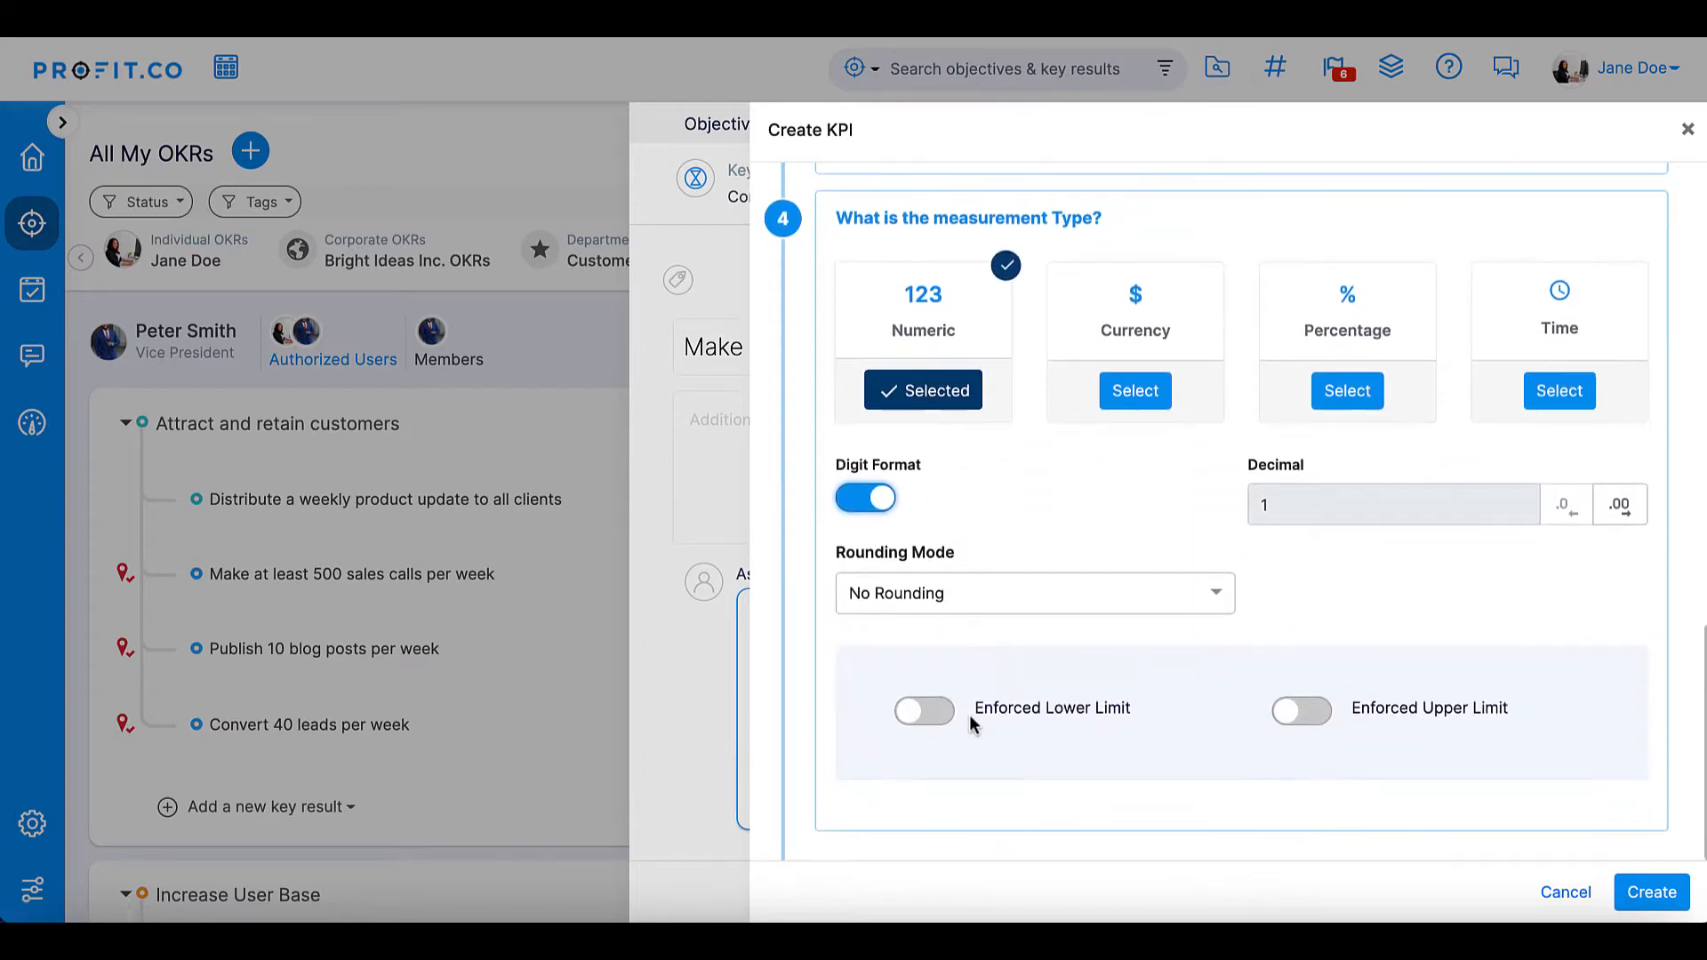
click(1649, 893)
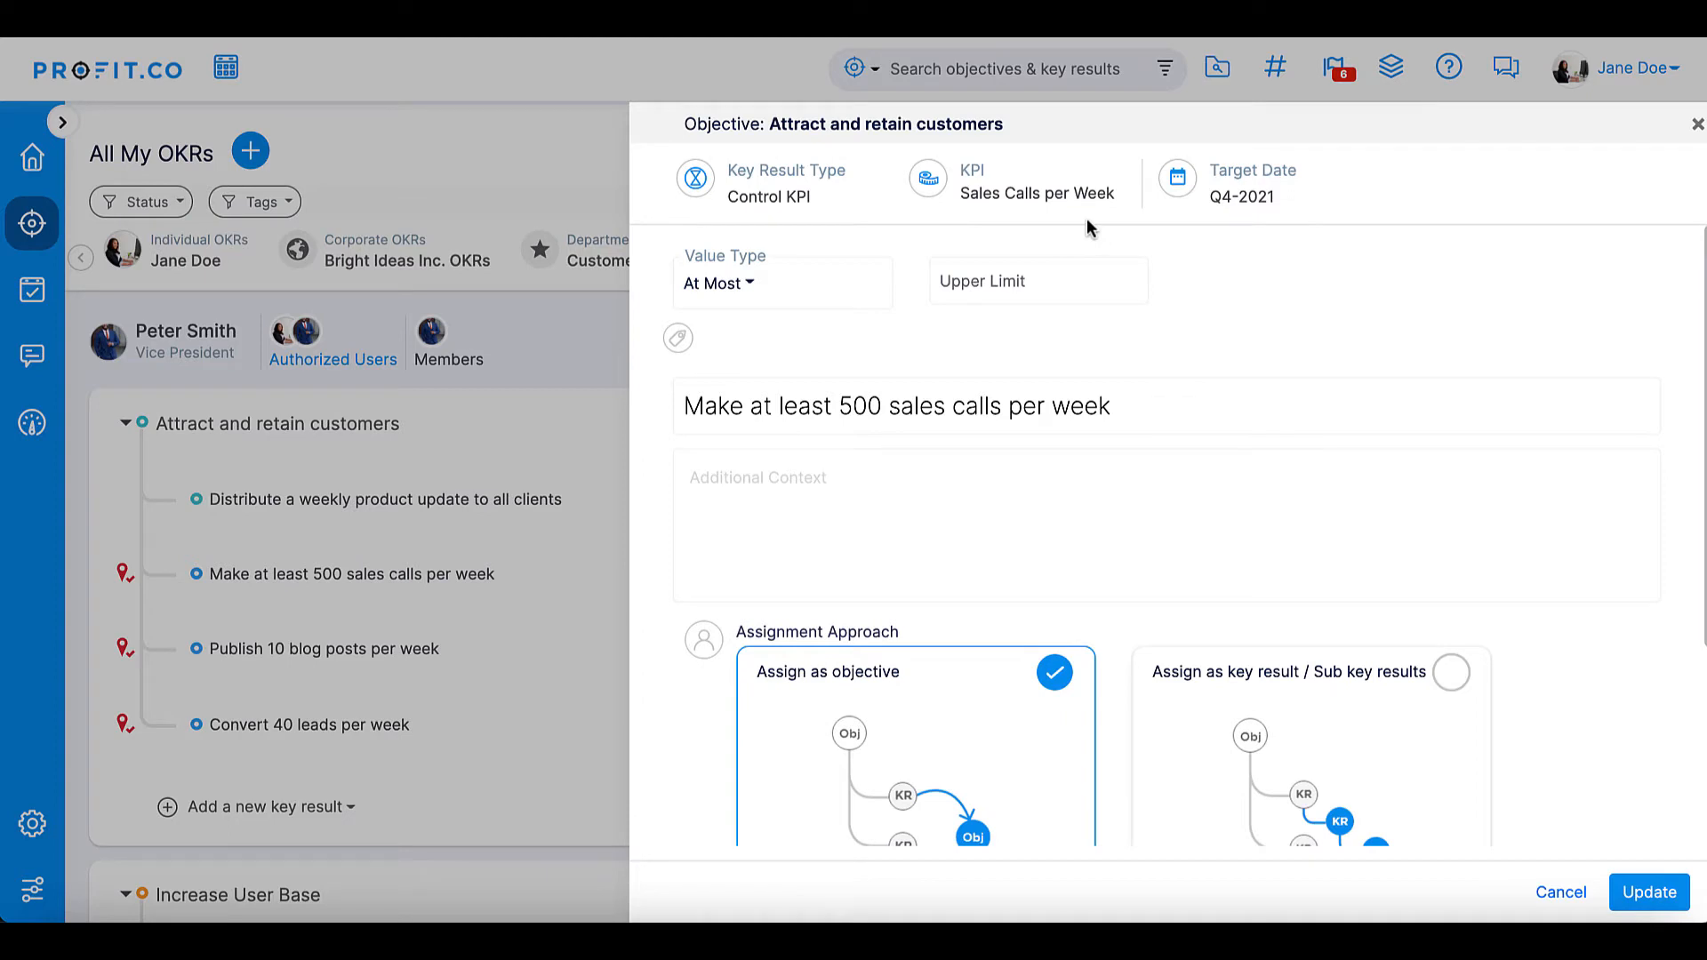
- Set the "Make at least 500 sales calls per week" key result to At Least with a lower limit of 500 and save it
click(727, 284)
click(735, 365)
click(987, 279)
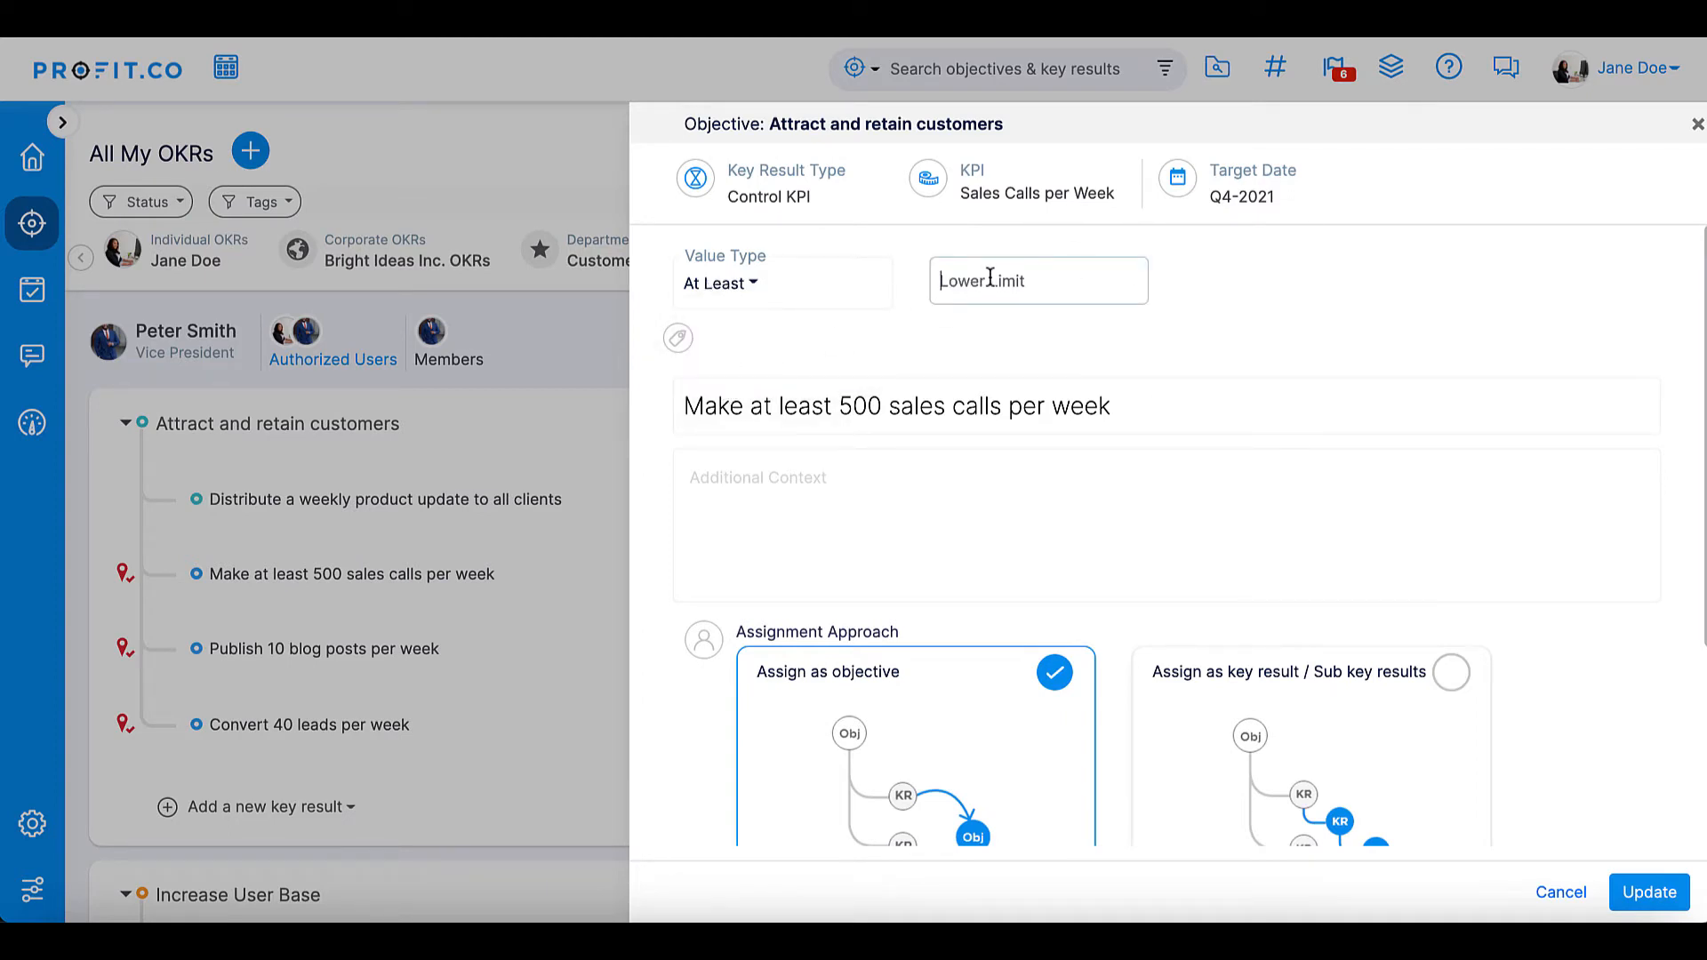
text(500)
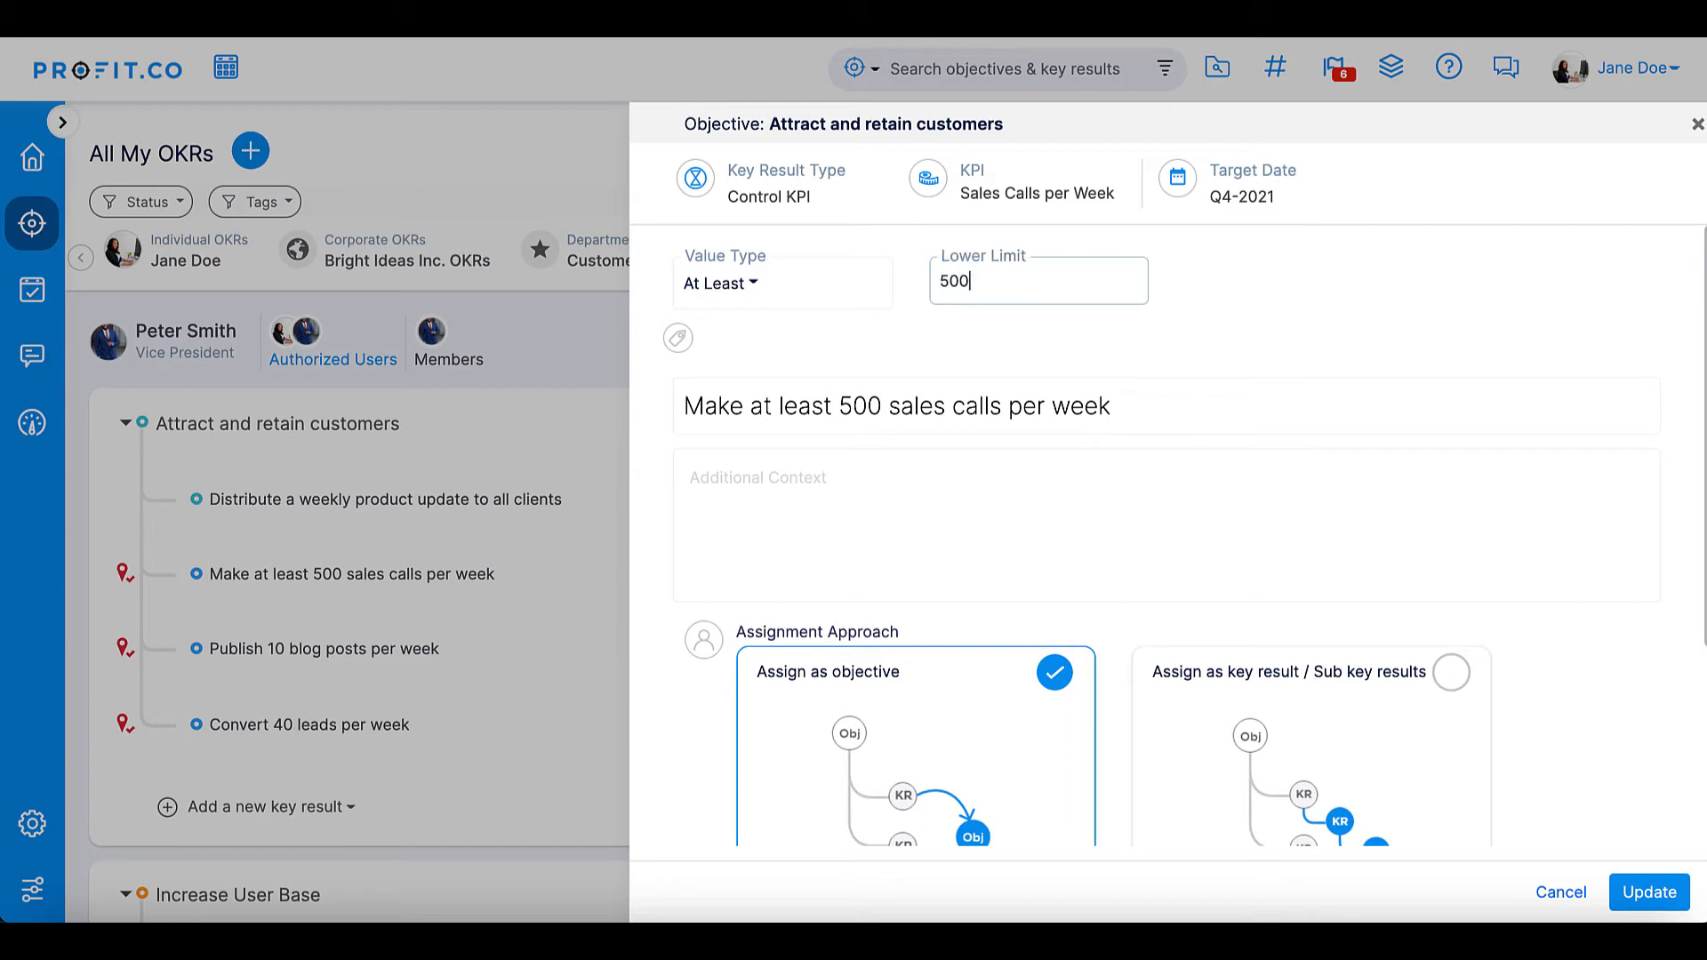
click(1632, 889)
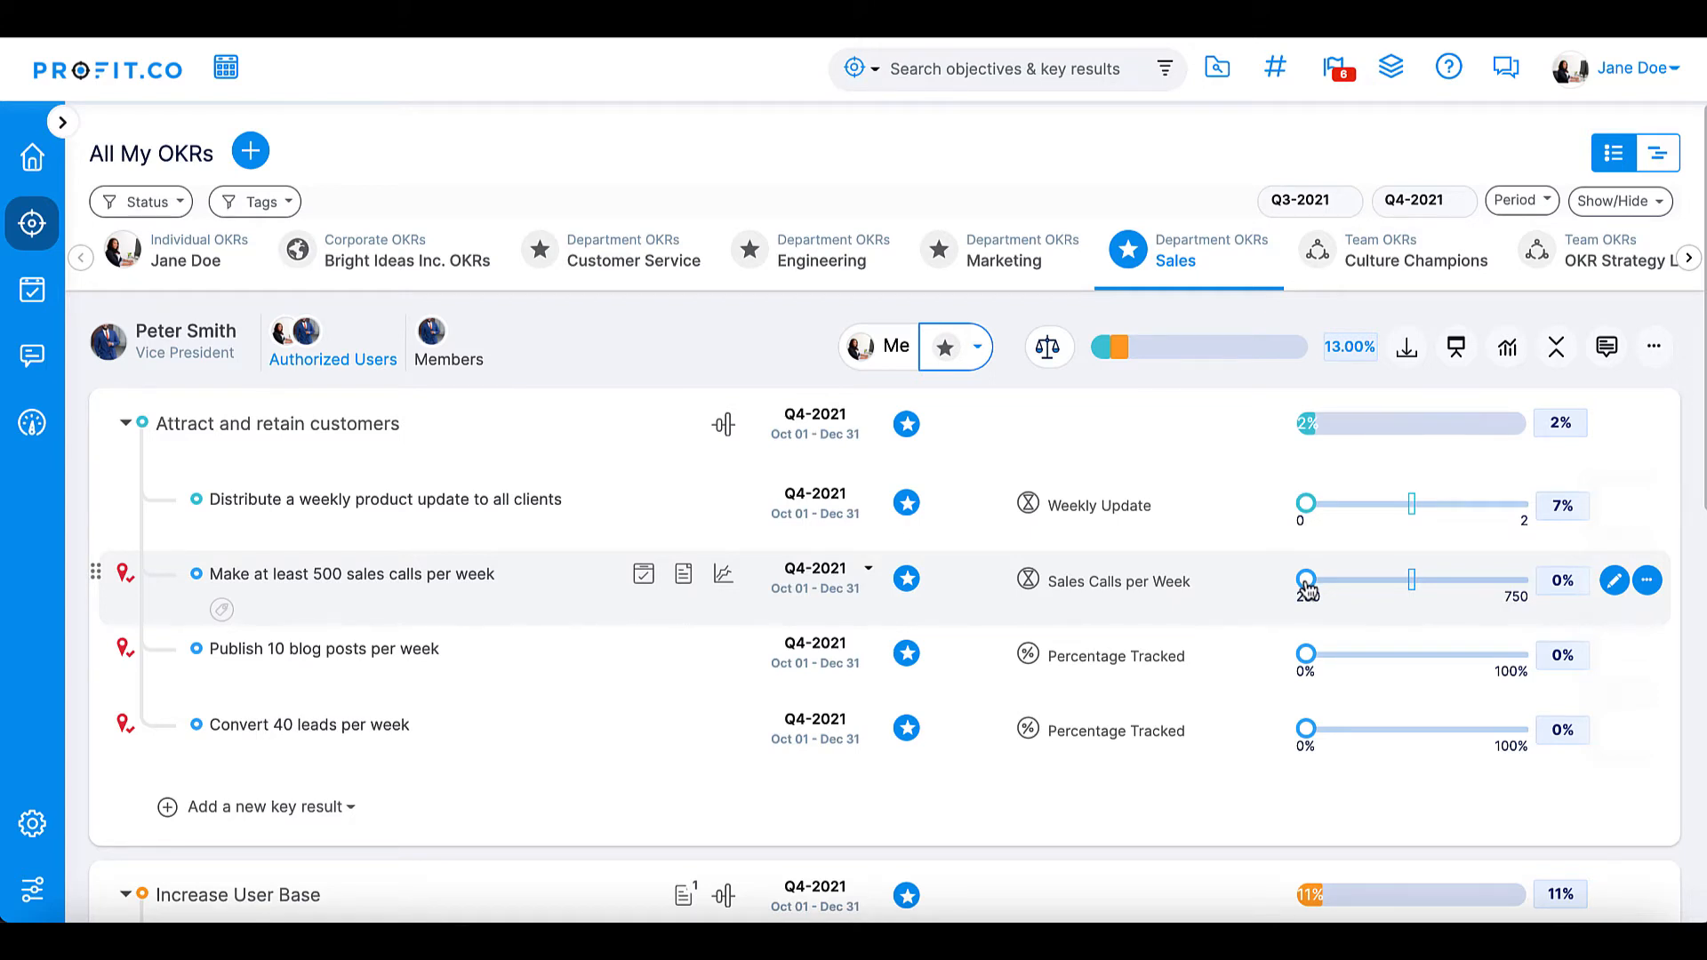
- Record a check-in of 375 dated 22 Oct 2021 on the sales calls key result
drag(1308, 590, 1358, 591)
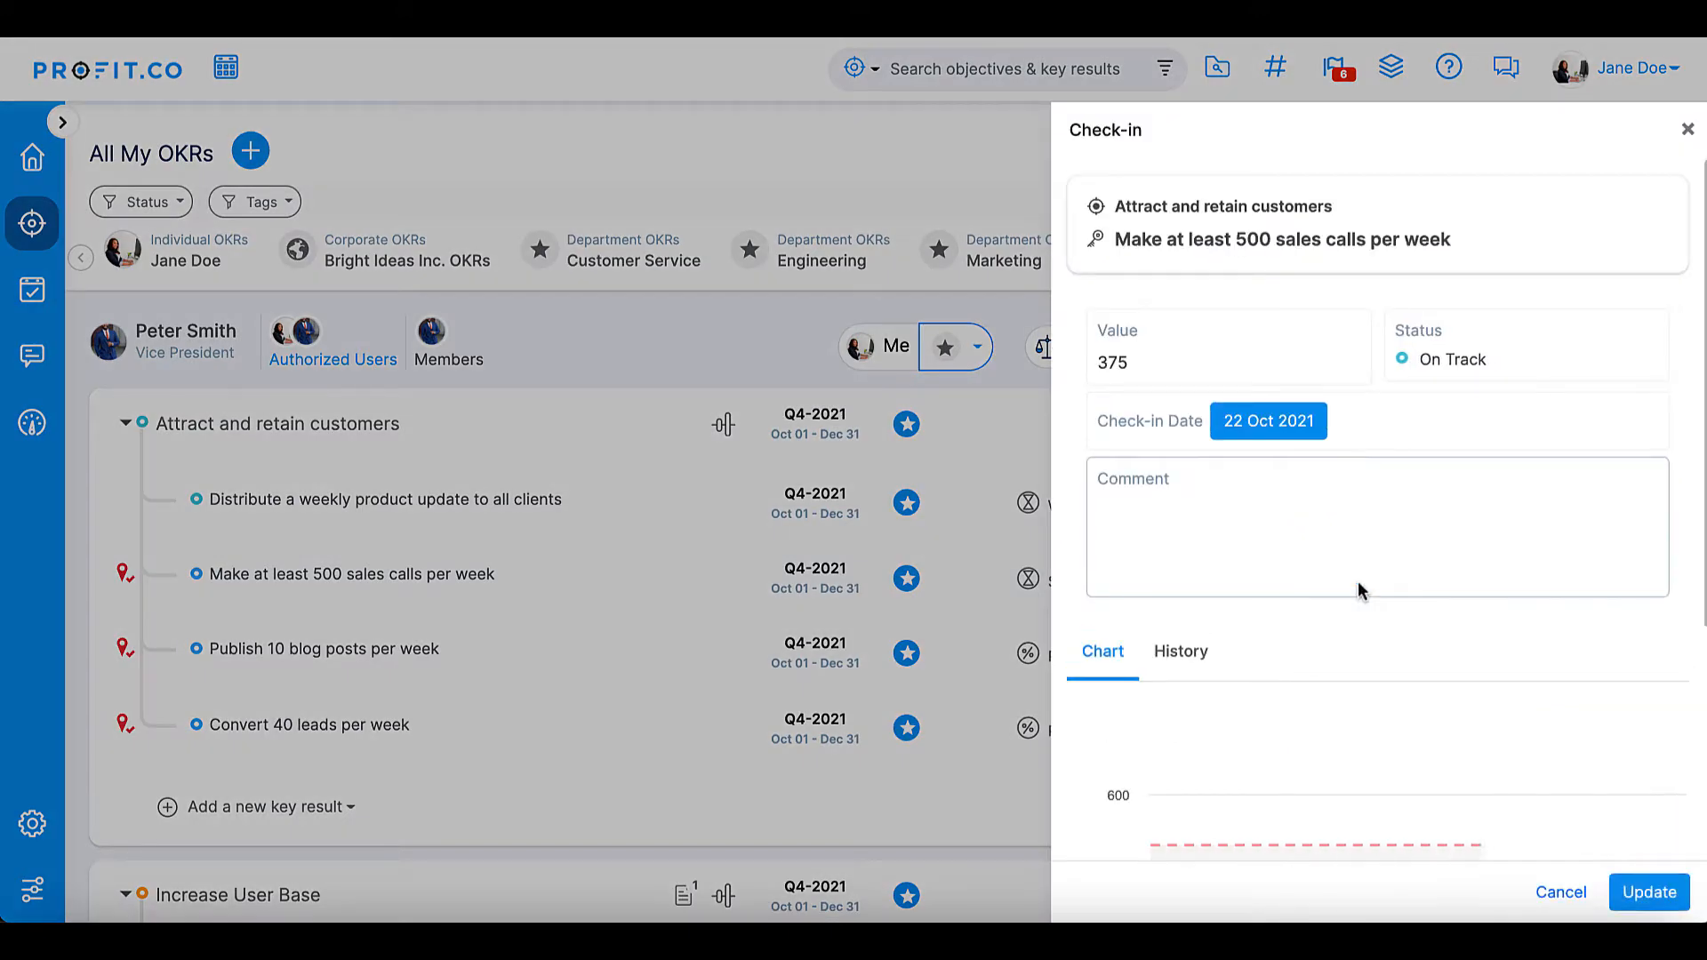
click(1659, 896)
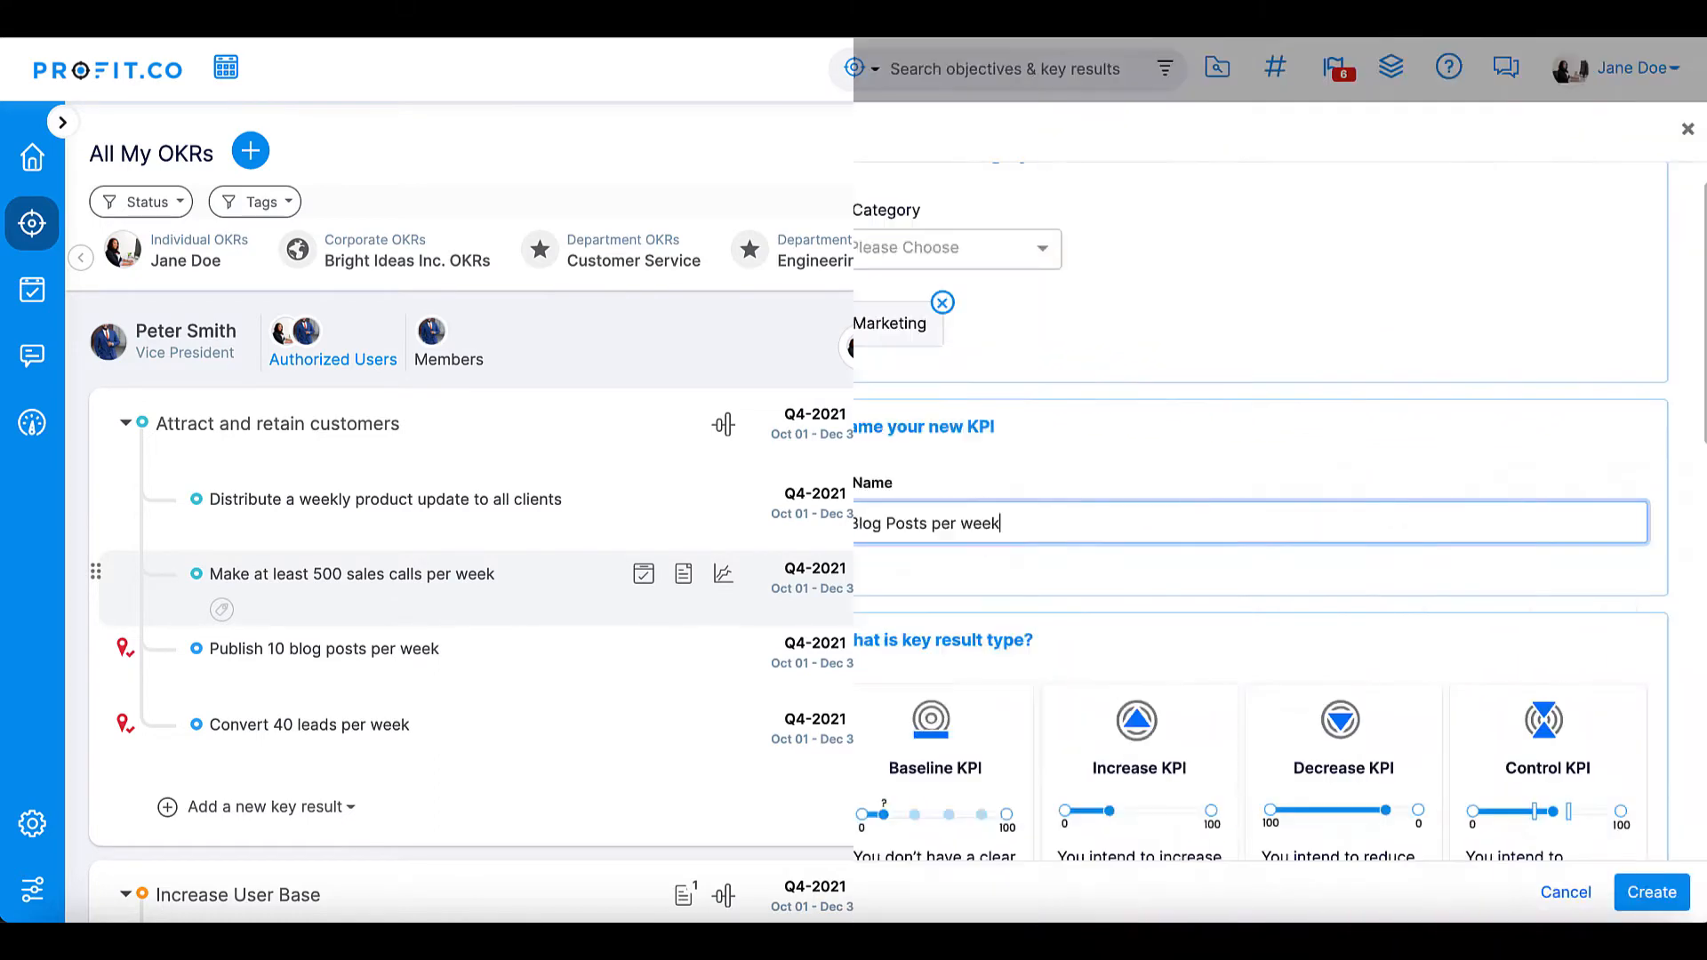
- Create the blog posts KPI with progress calculation "Average of all check-ins divided by average of targets." and the Numeric measurement type
scroll(1227, 511, down, 10)
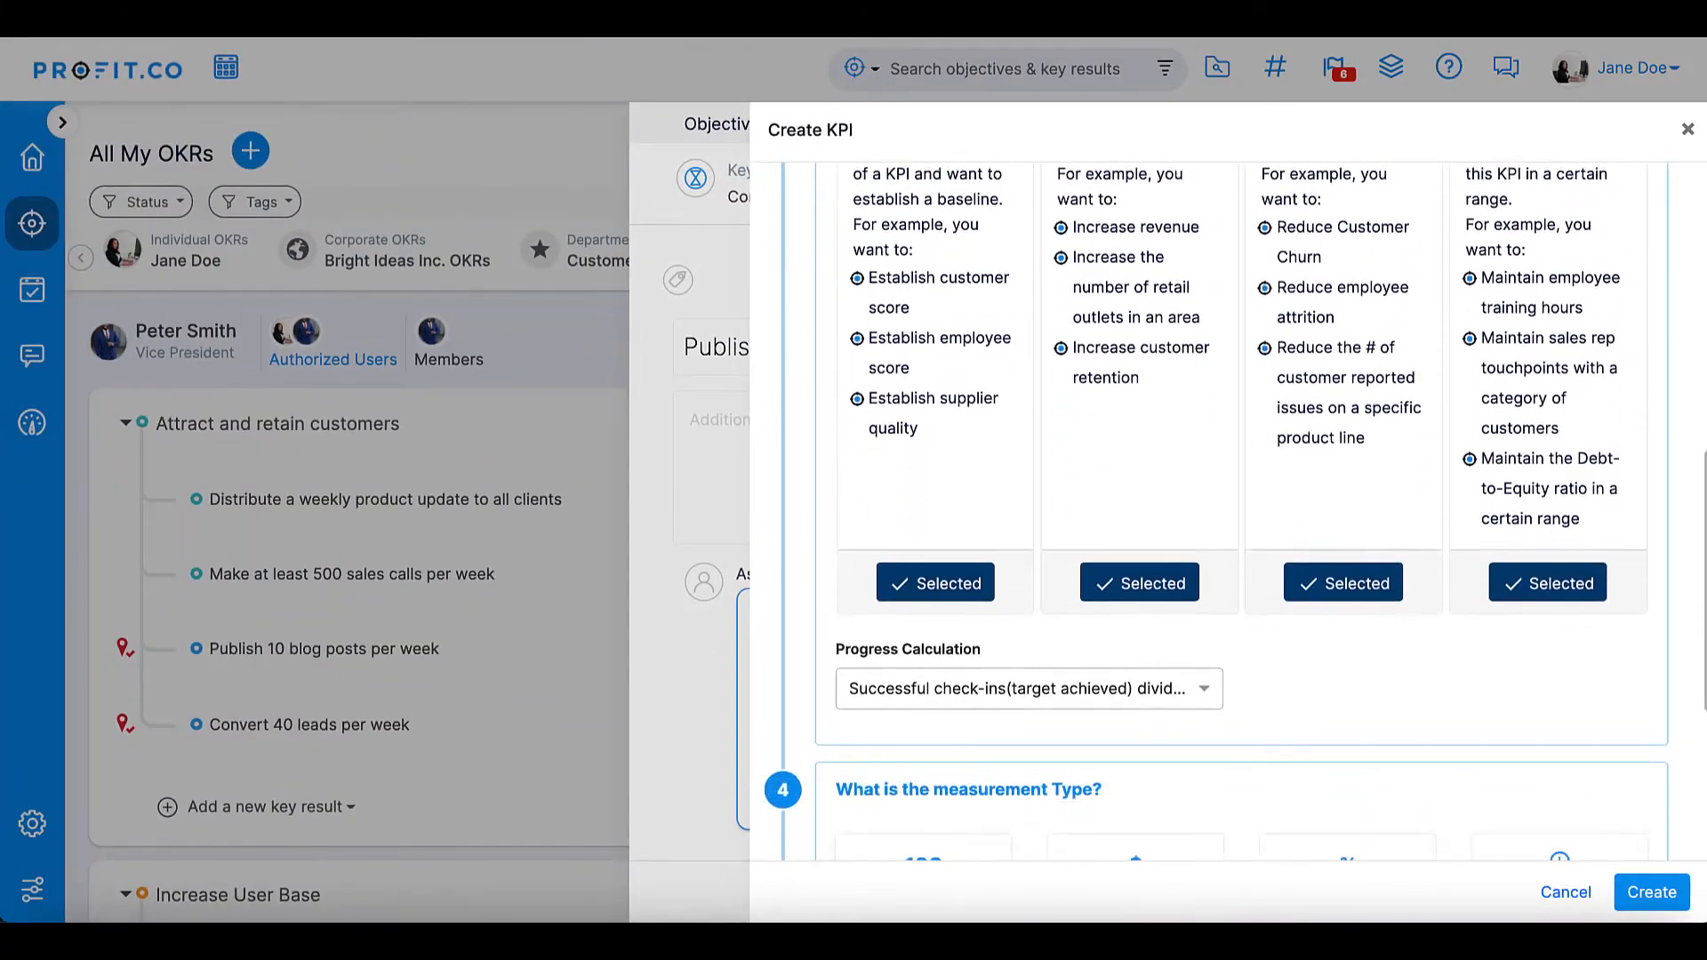
scroll(1043, 533, down, 4)
click(1196, 316)
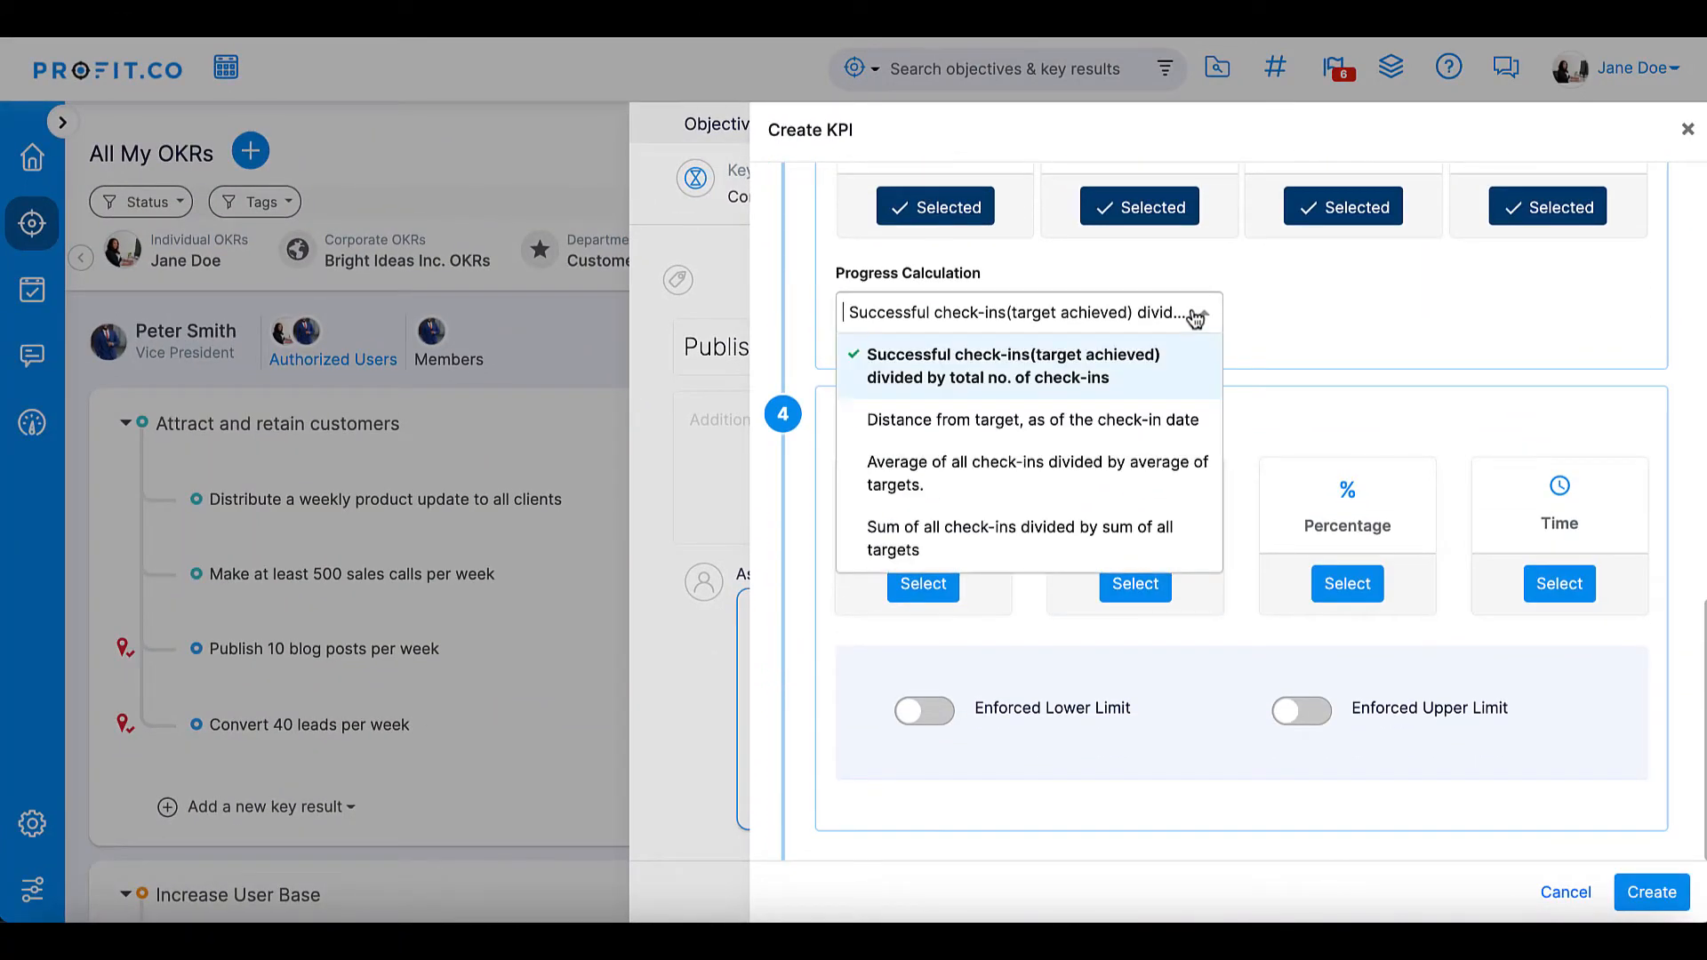
click(1109, 478)
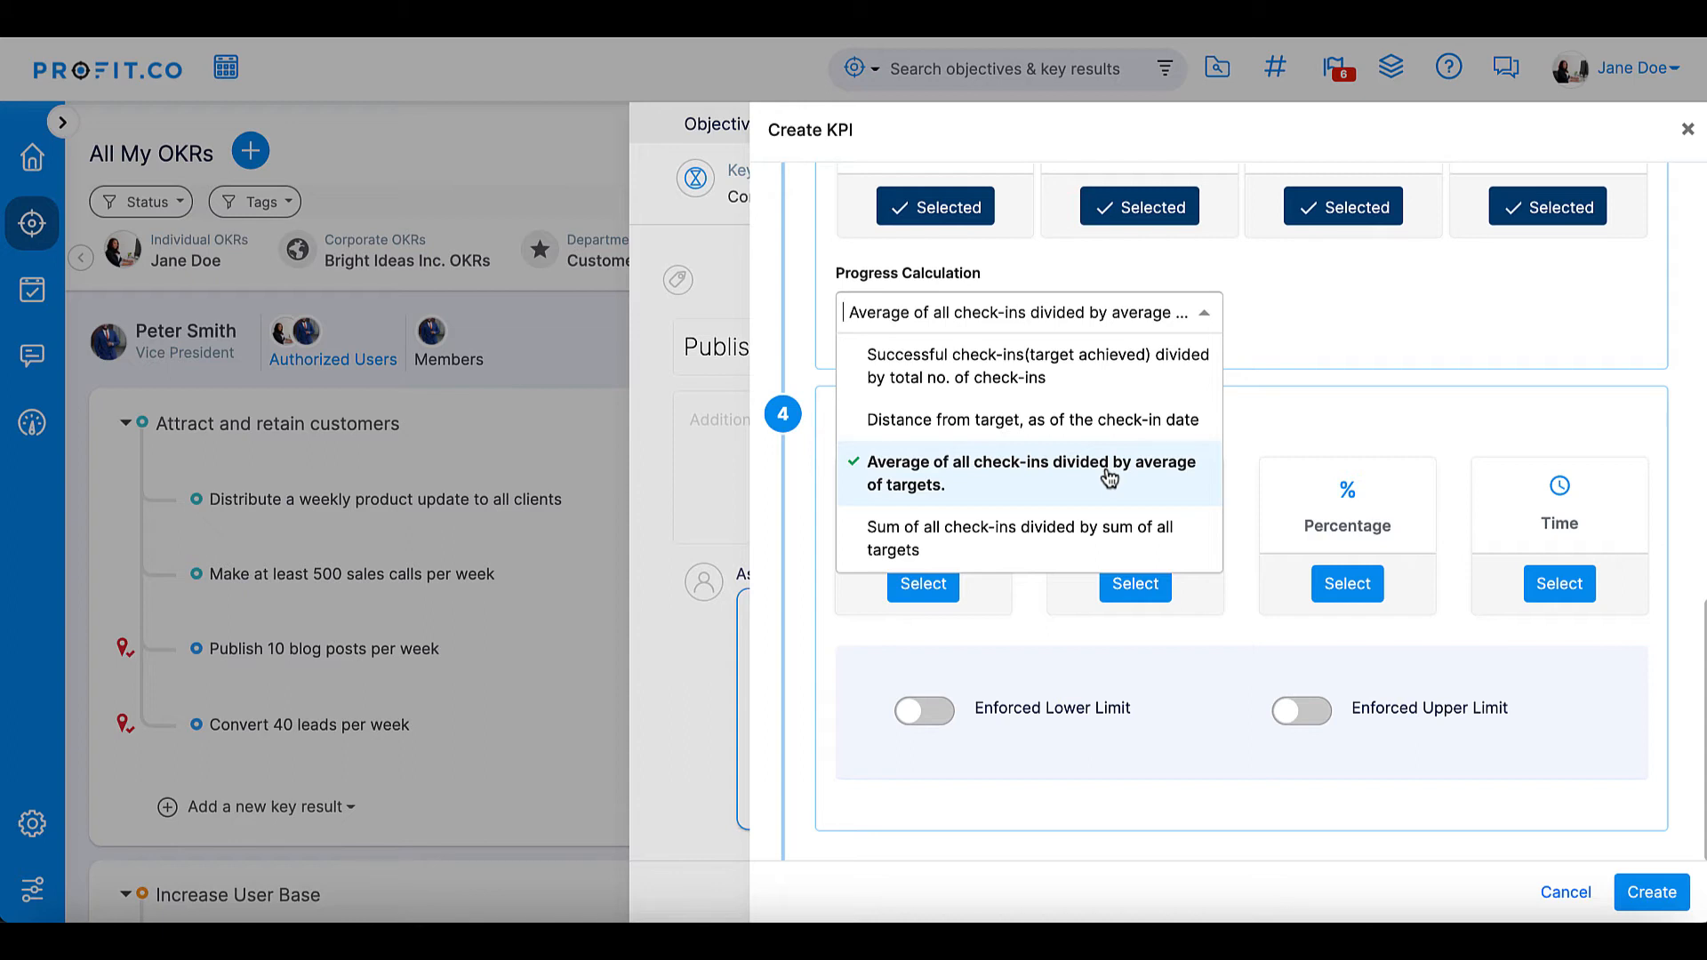
click(1027, 498)
click(931, 588)
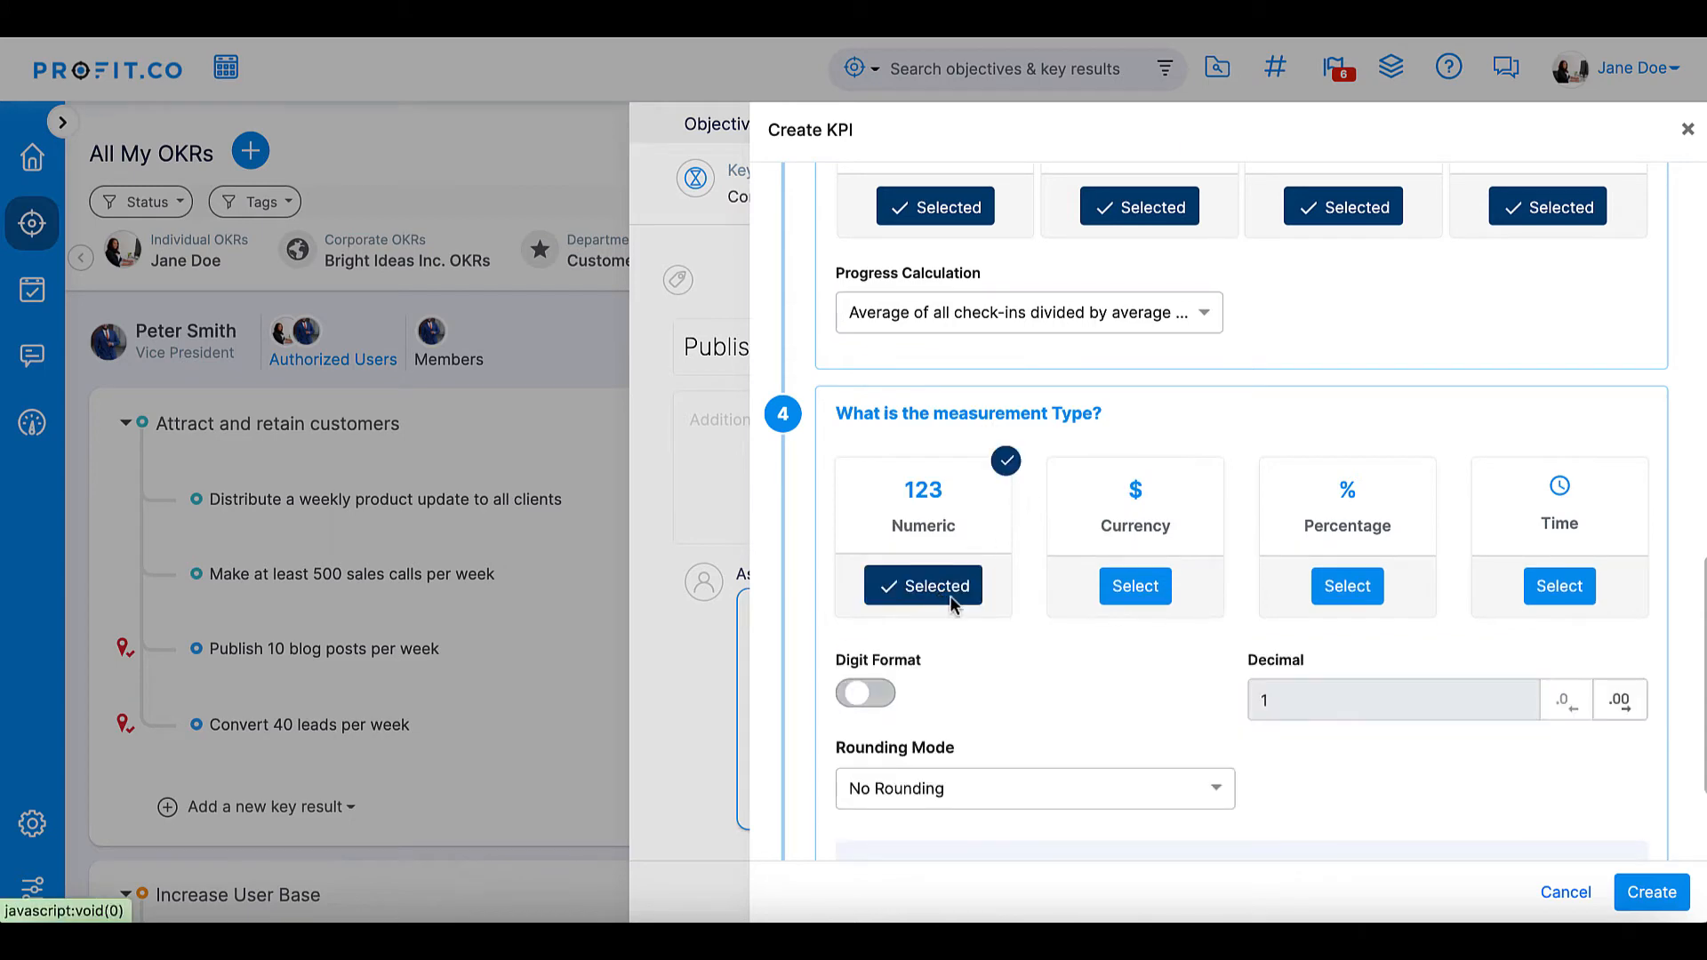
click(1650, 892)
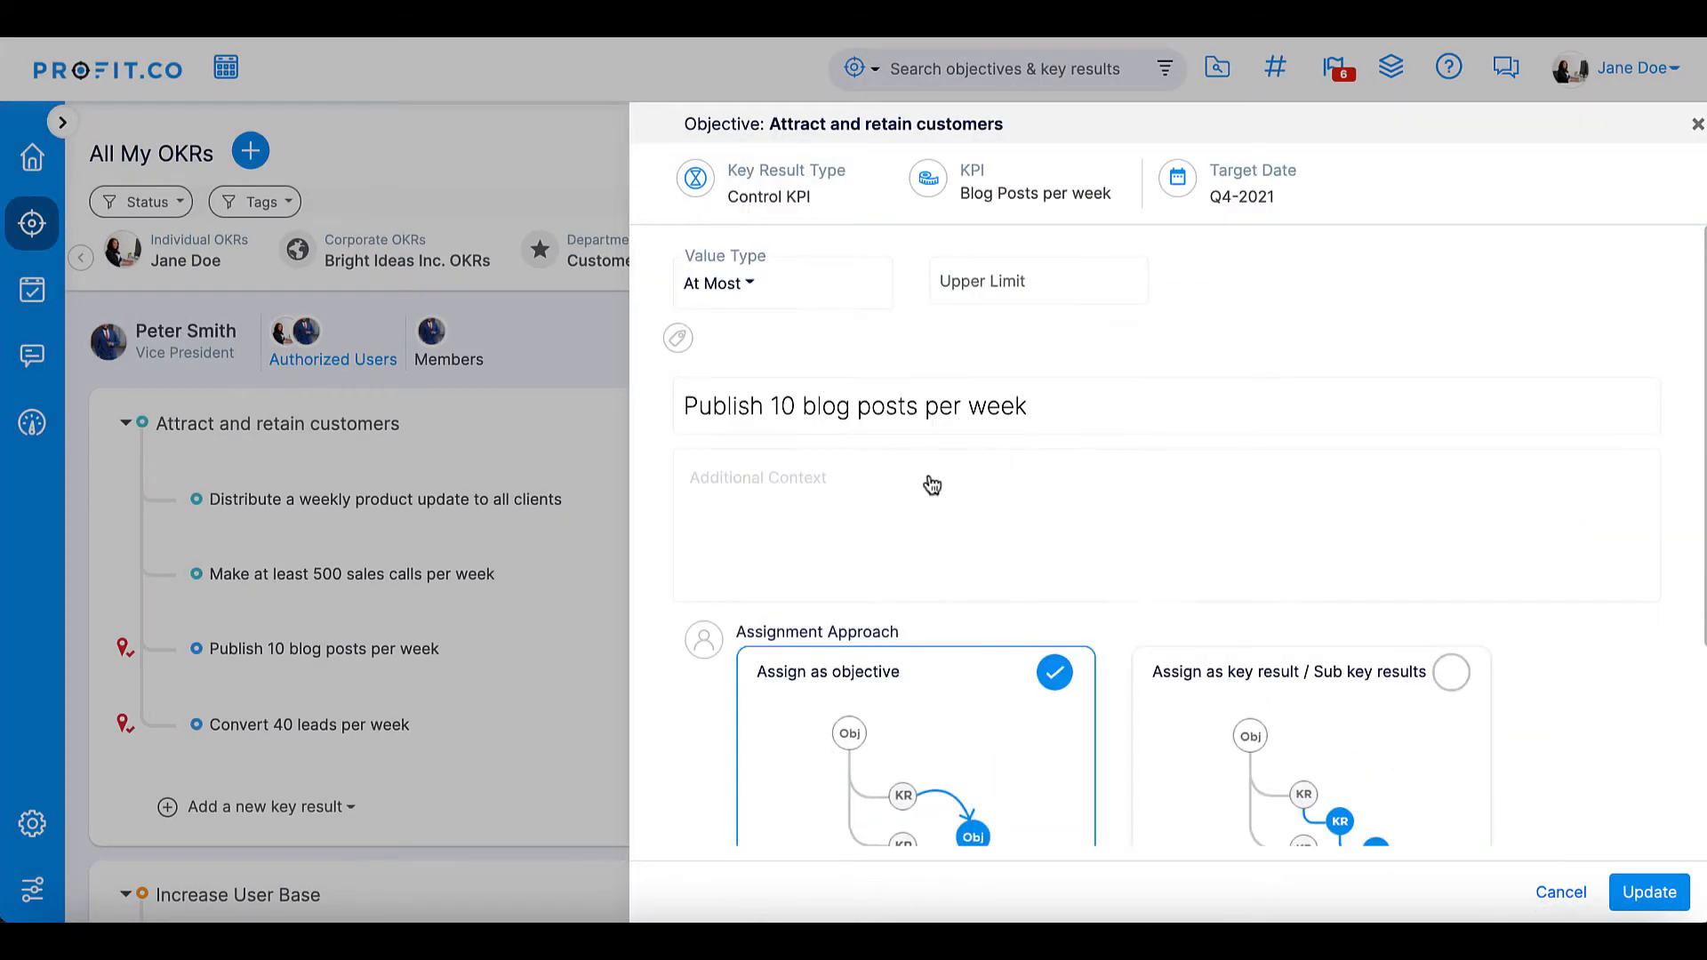
- Set the "Publish 10 blog posts per week" key result to At Least with a lower limit of 10 and save it
click(718, 283)
click(729, 355)
click(999, 285)
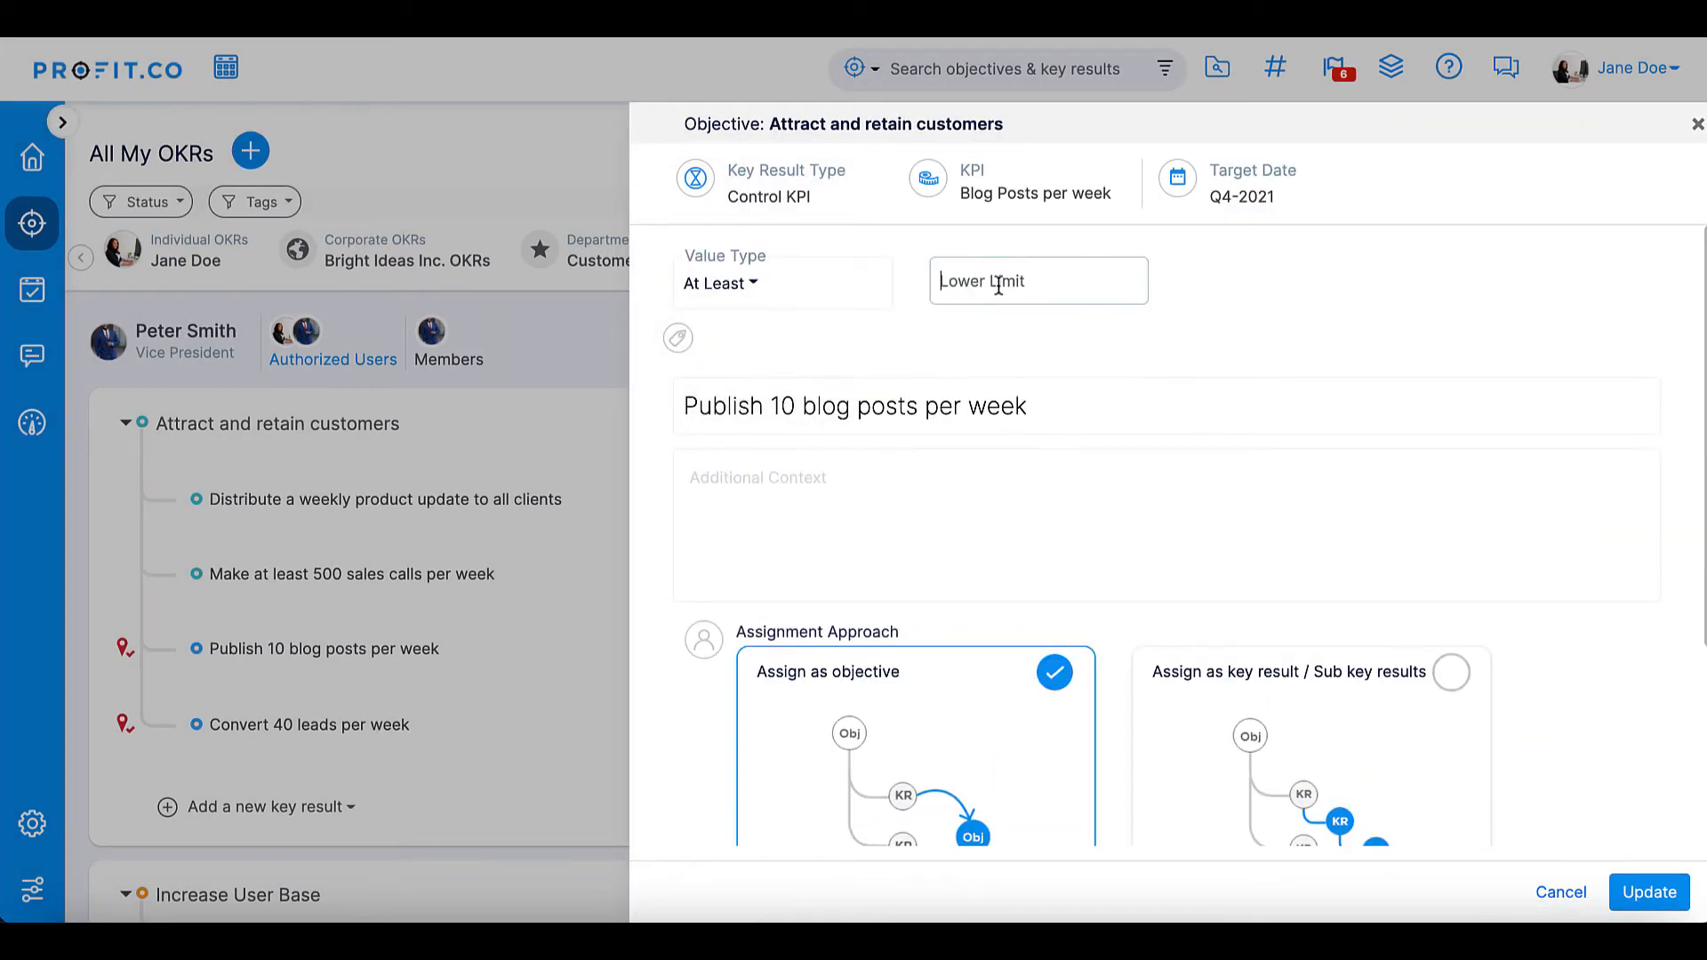
text(10)
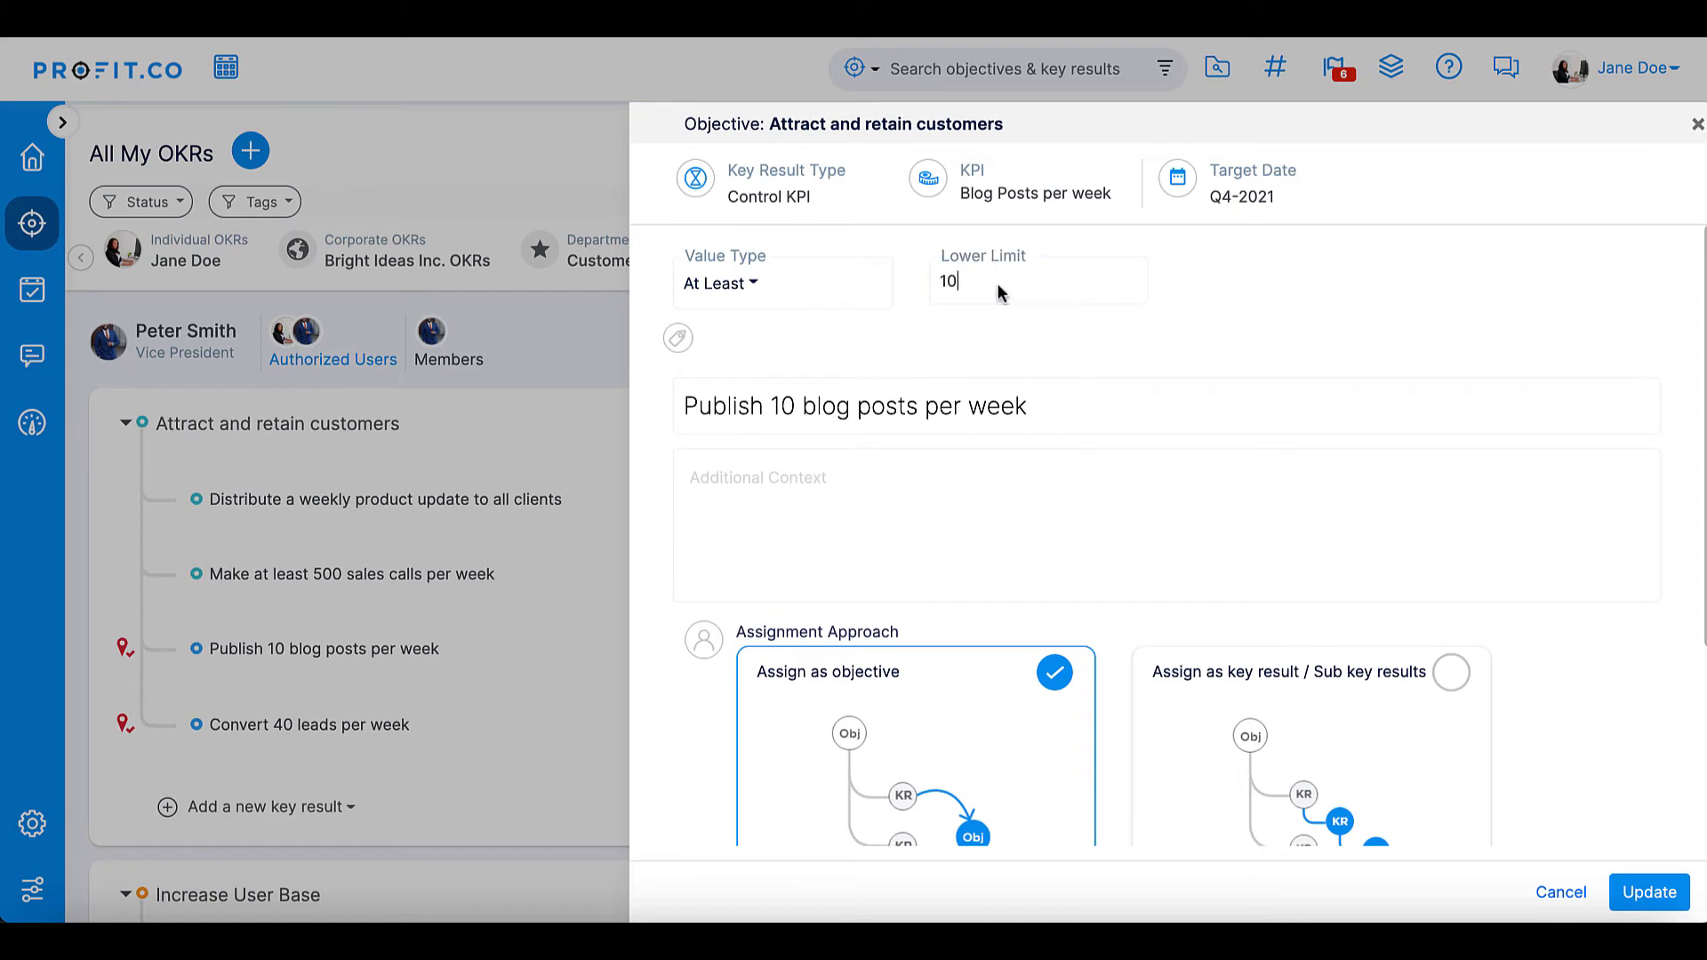
click(1646, 890)
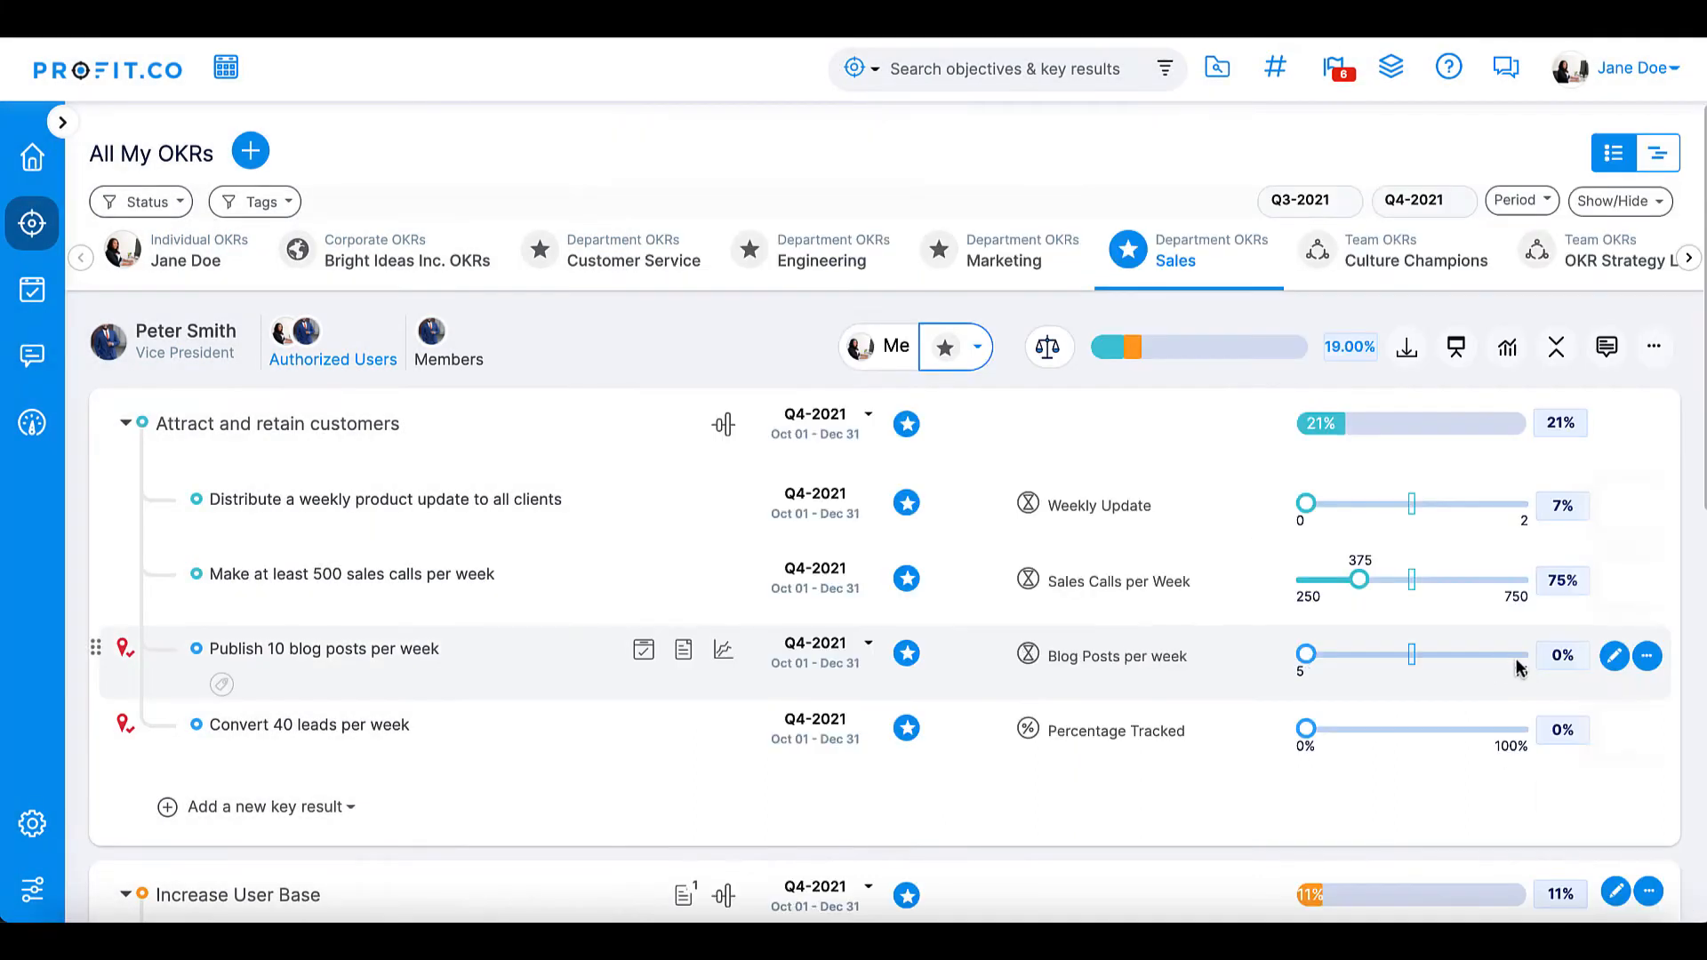
- Record check-ins of 8 dated 22 Oct 2021 and 12 dated 29 Oct 2021 on the "Publish 10 blog posts per week" key result
drag(1306, 657, 1365, 663)
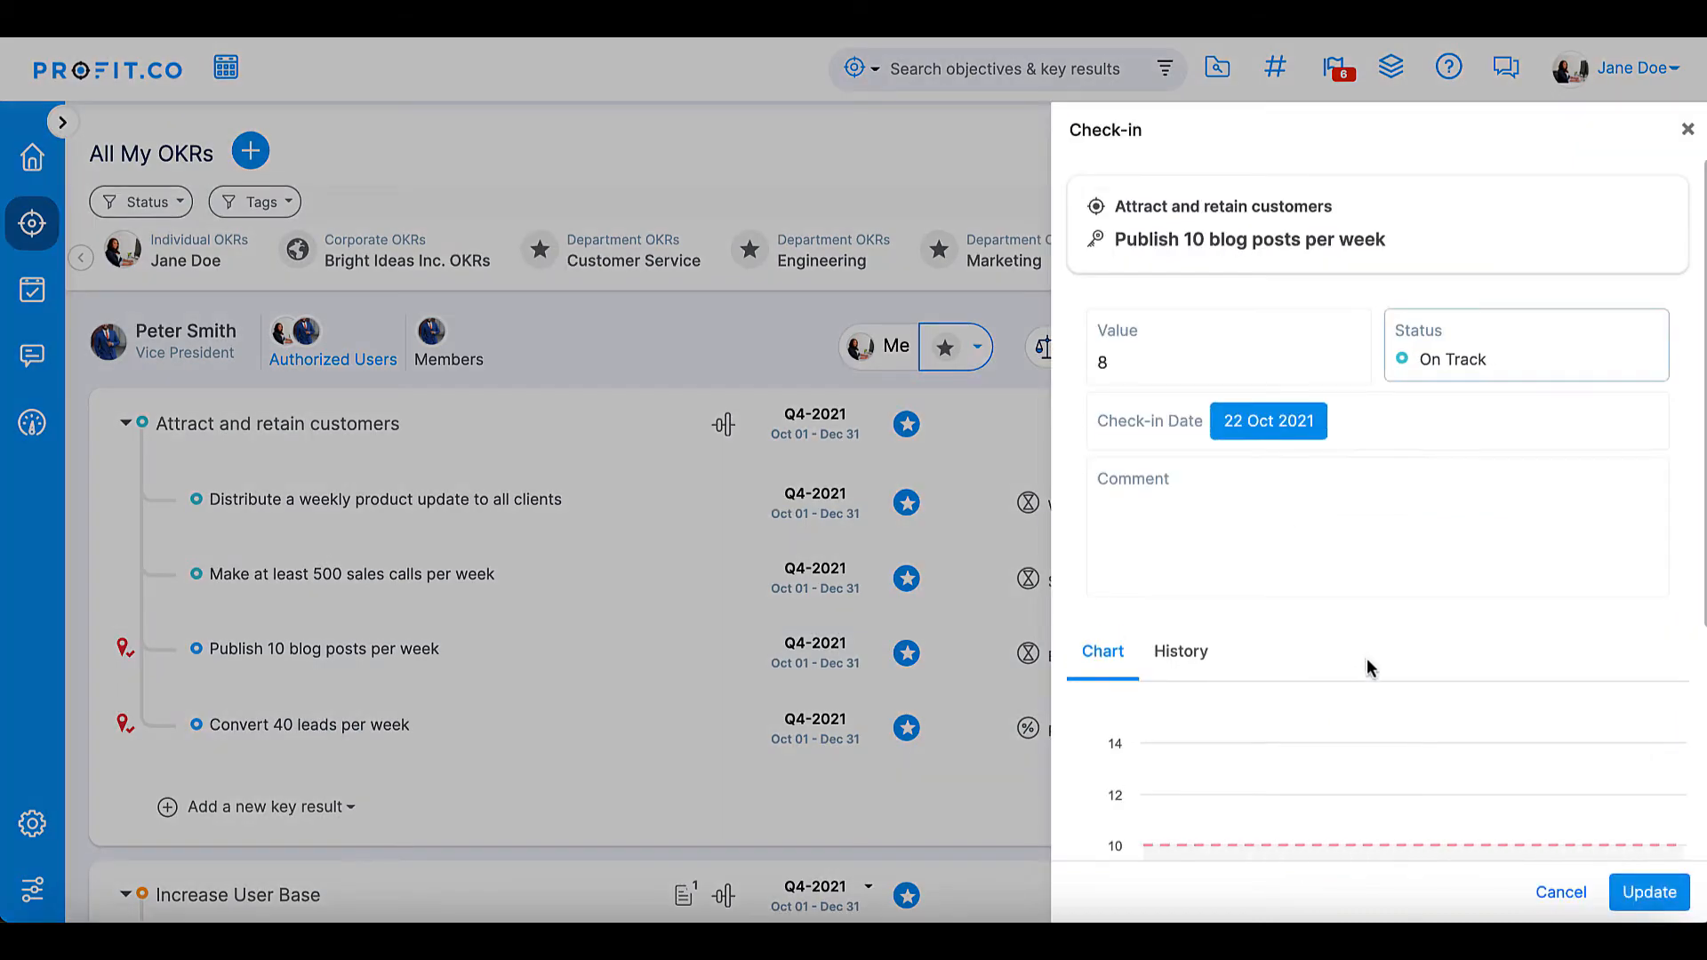
click(1649, 891)
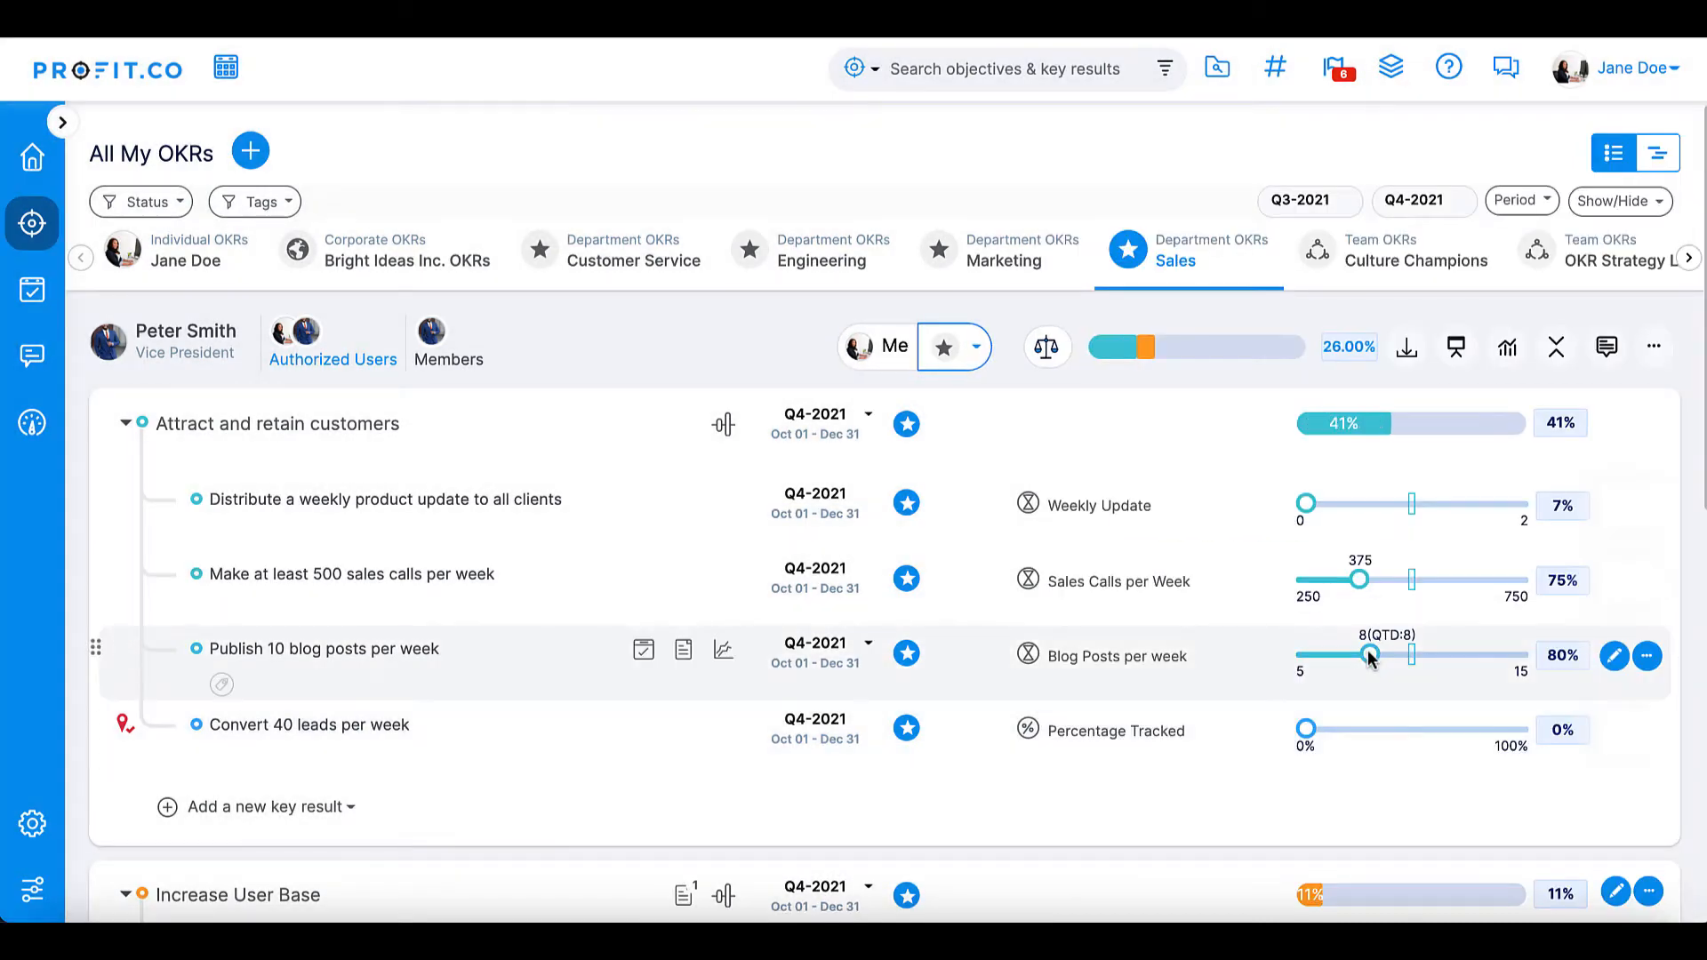
drag(1370, 658, 1450, 664)
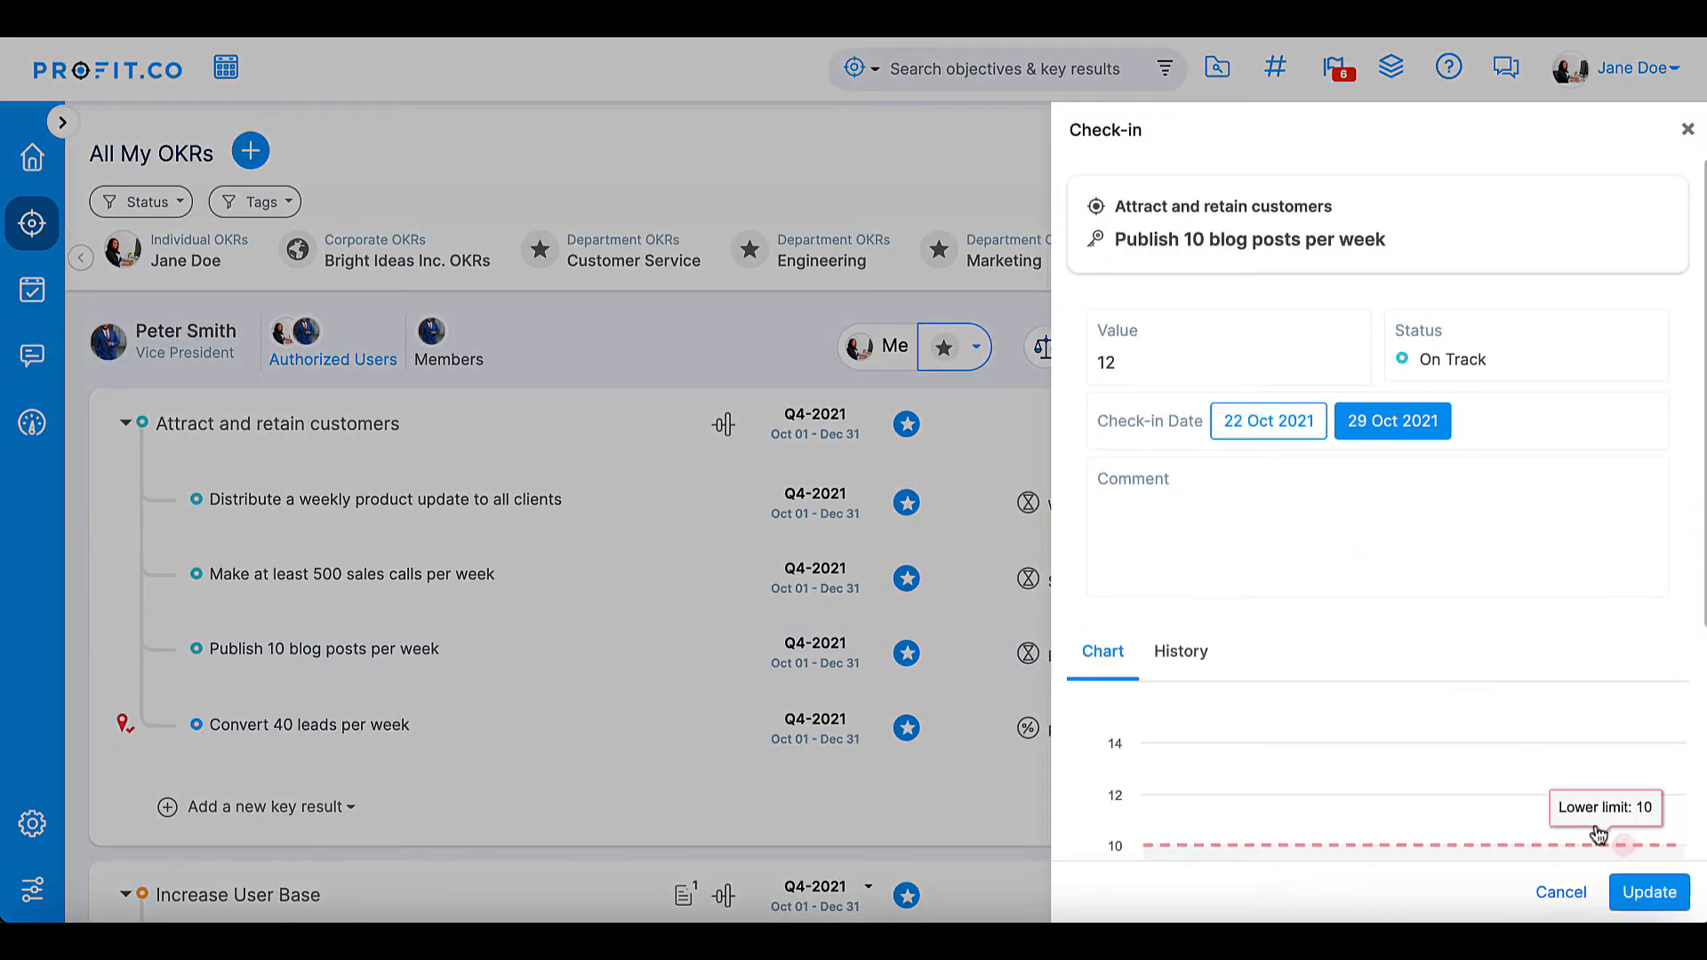
click(1649, 890)
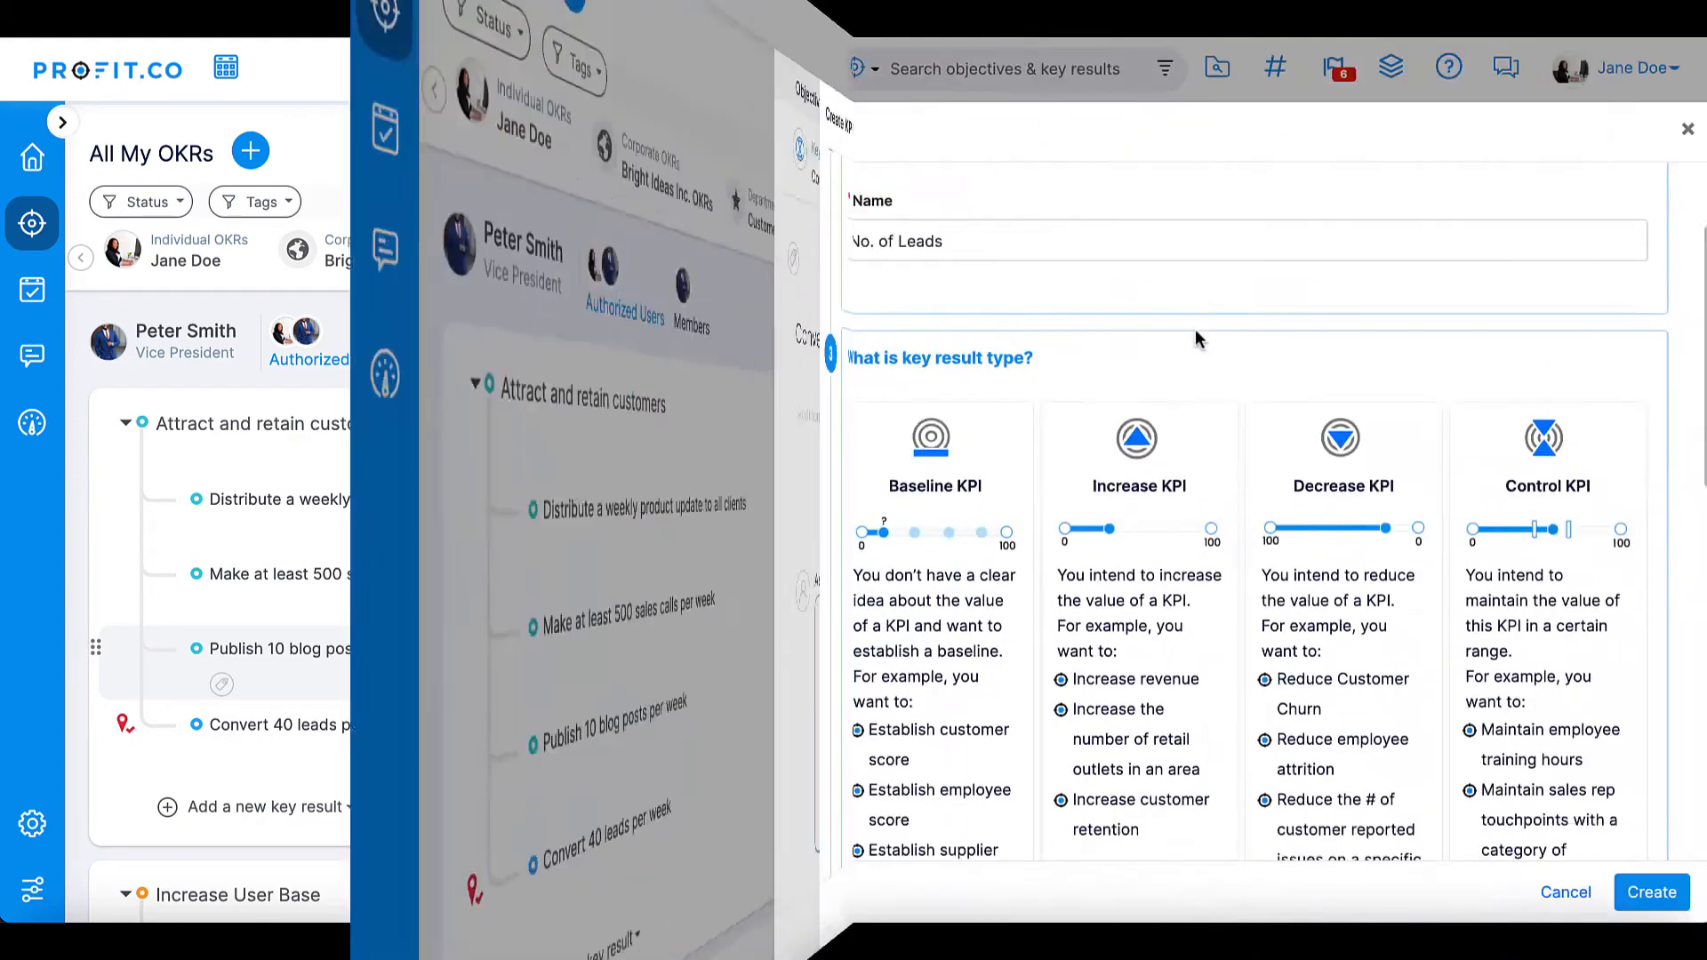
- Create the "No. of Leads" KPI with progress calculation "Sum of all check-ins divided by sum of all targets" and the Numeric measurement type
scroll(1195, 329, down, 5)
click(1195, 329)
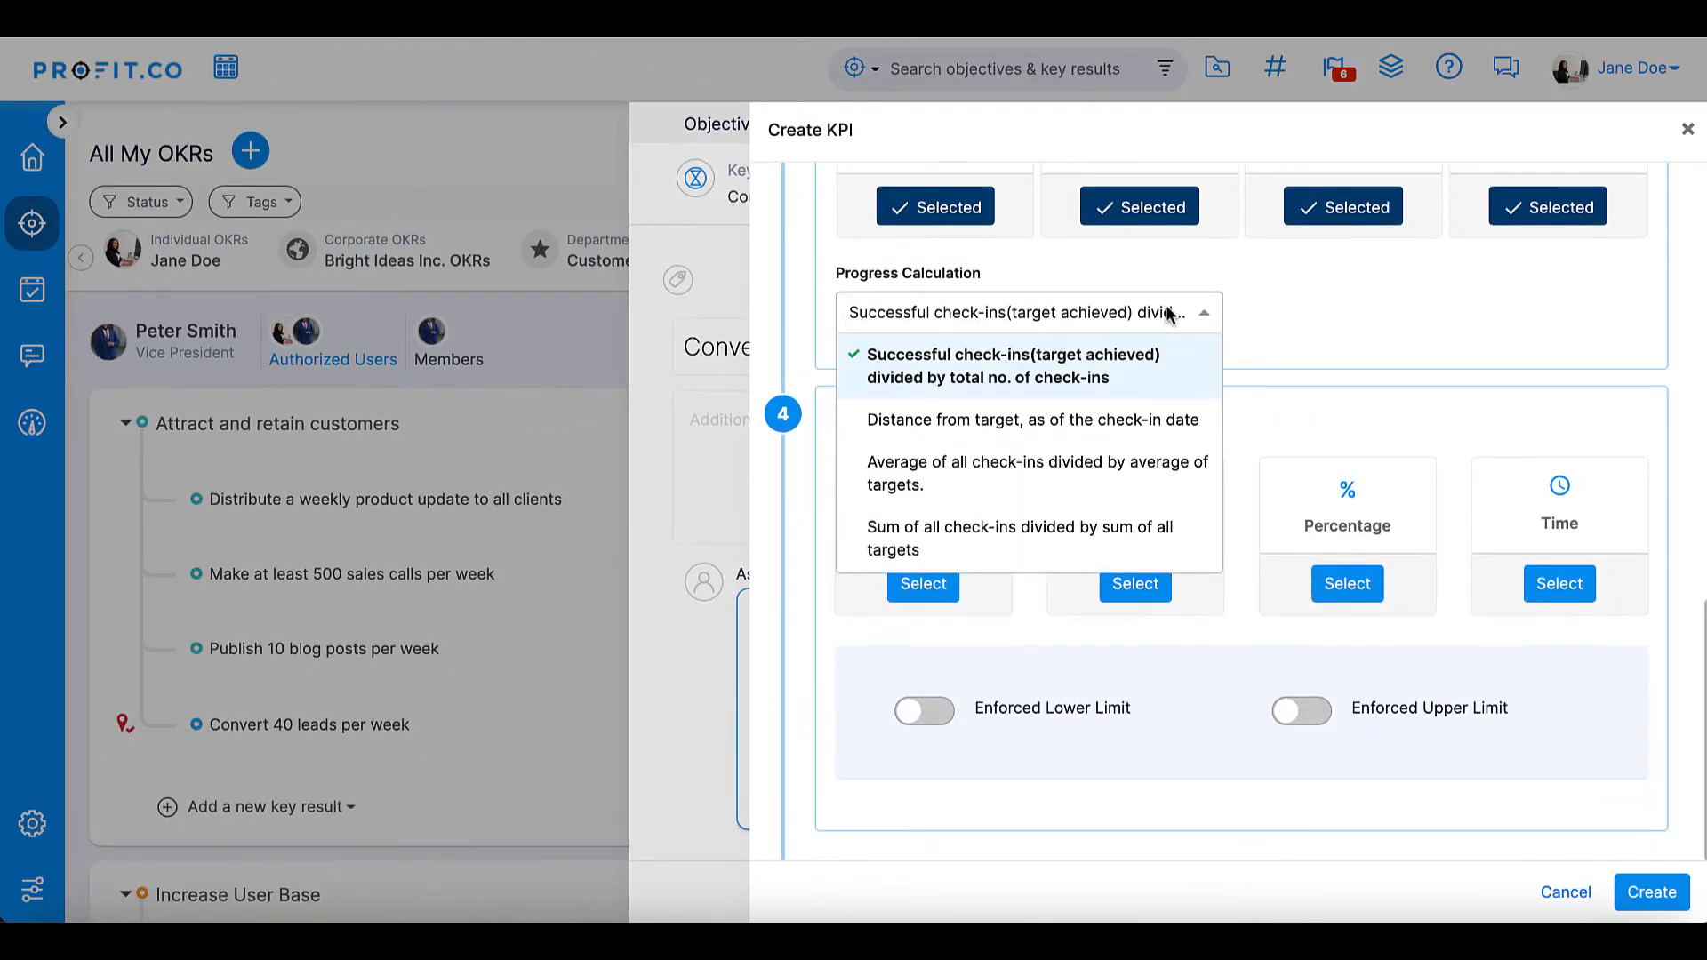
click(1084, 547)
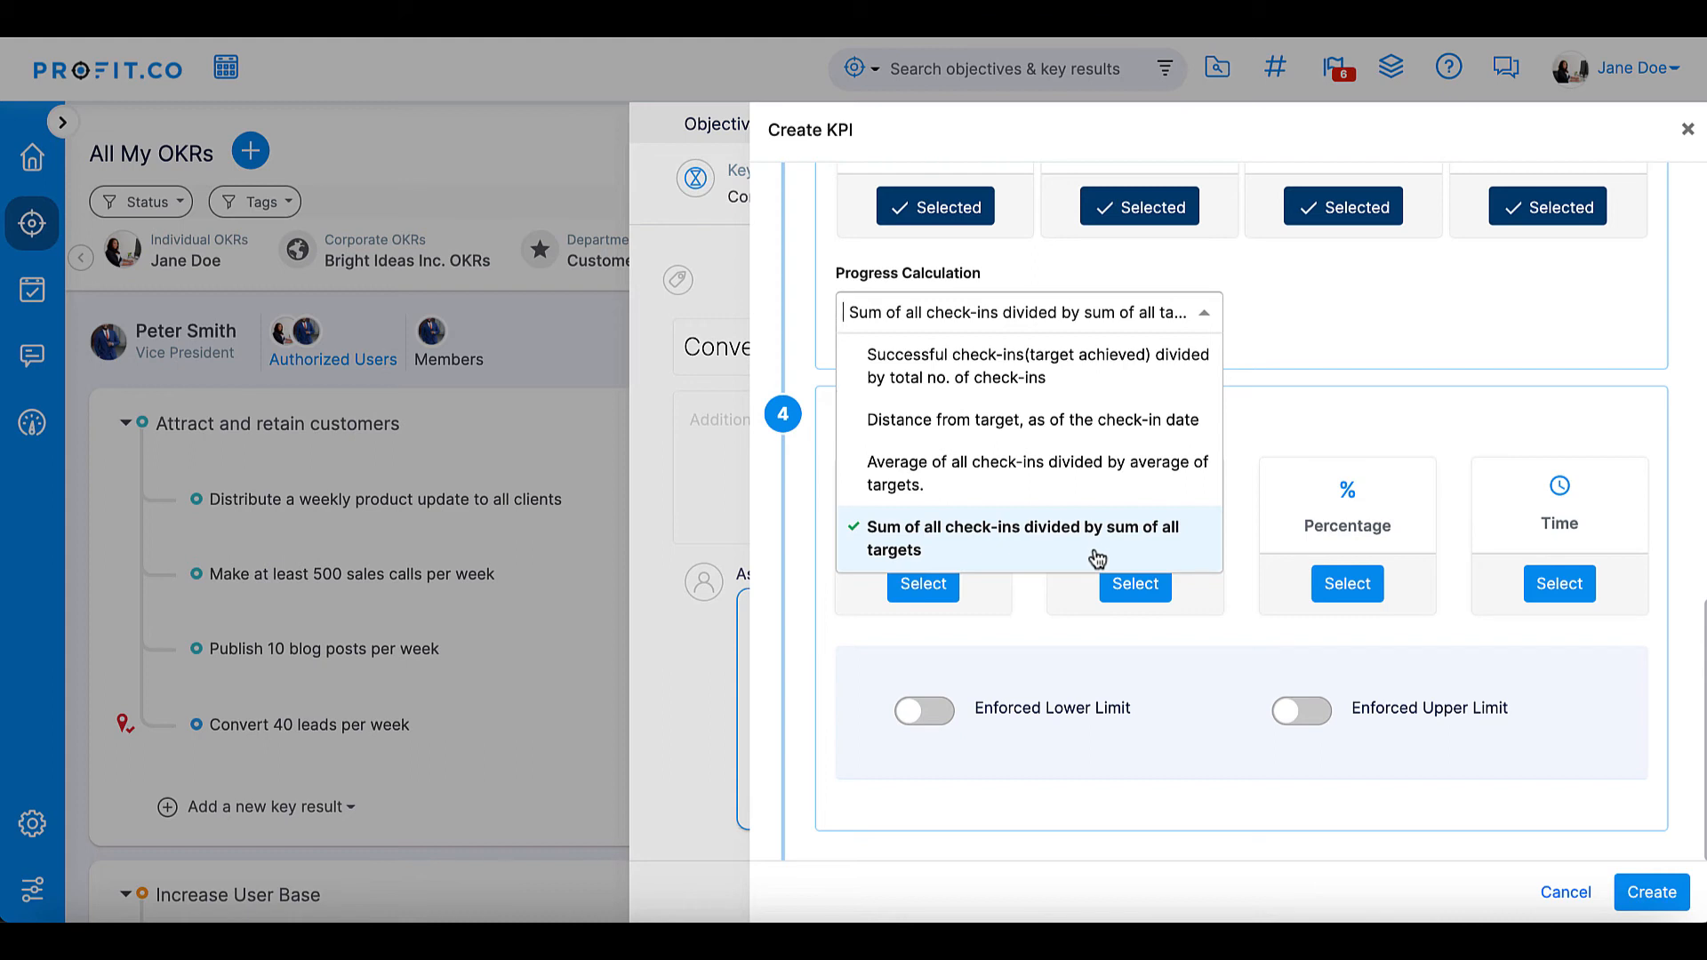
click(1097, 558)
click(921, 584)
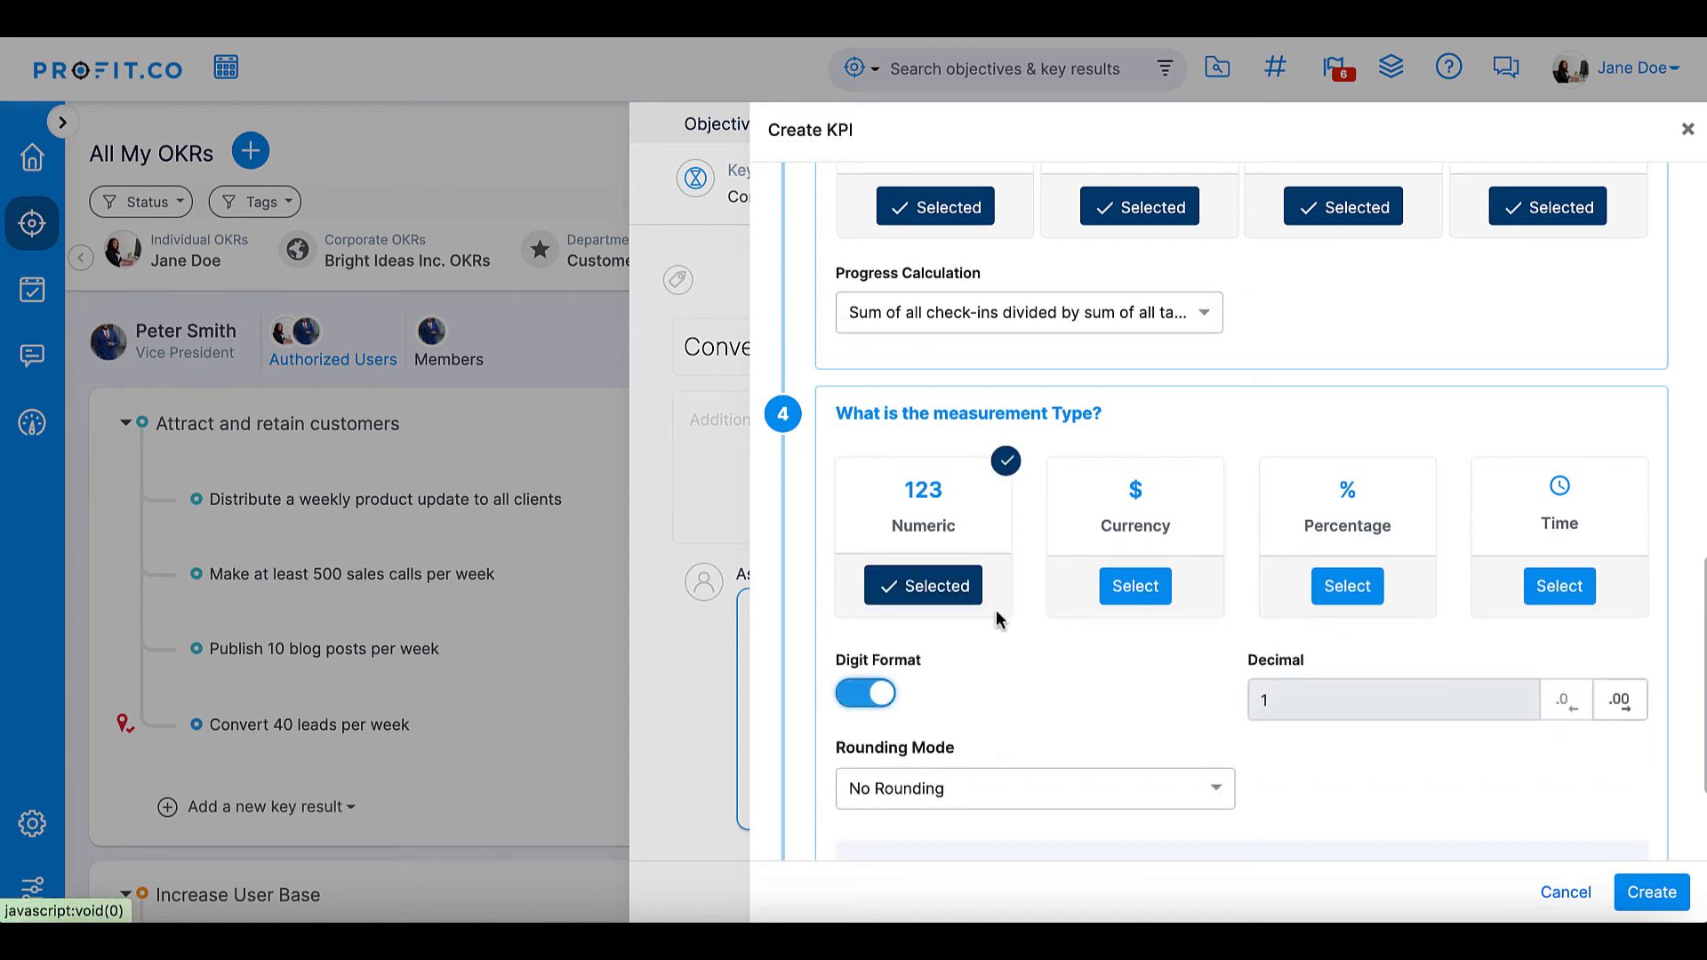
click(1632, 893)
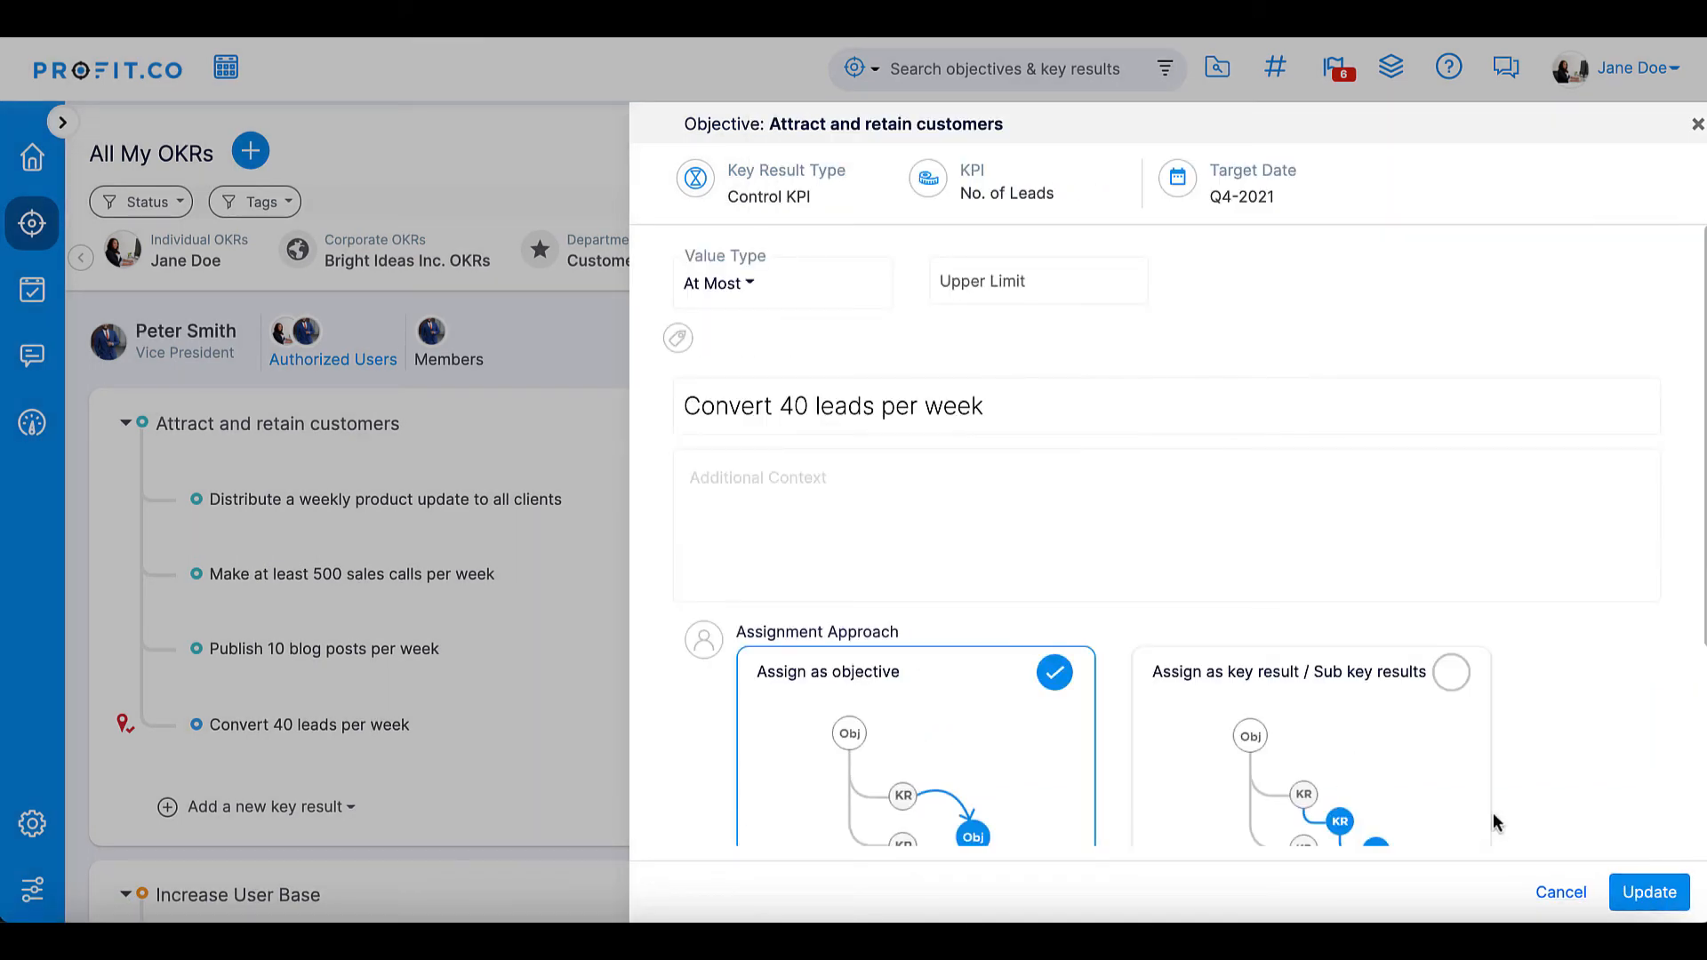
- Set the "Convert 40 leads per week" key result to At Least with a lower limit of 40 and save it
click(745, 284)
click(758, 362)
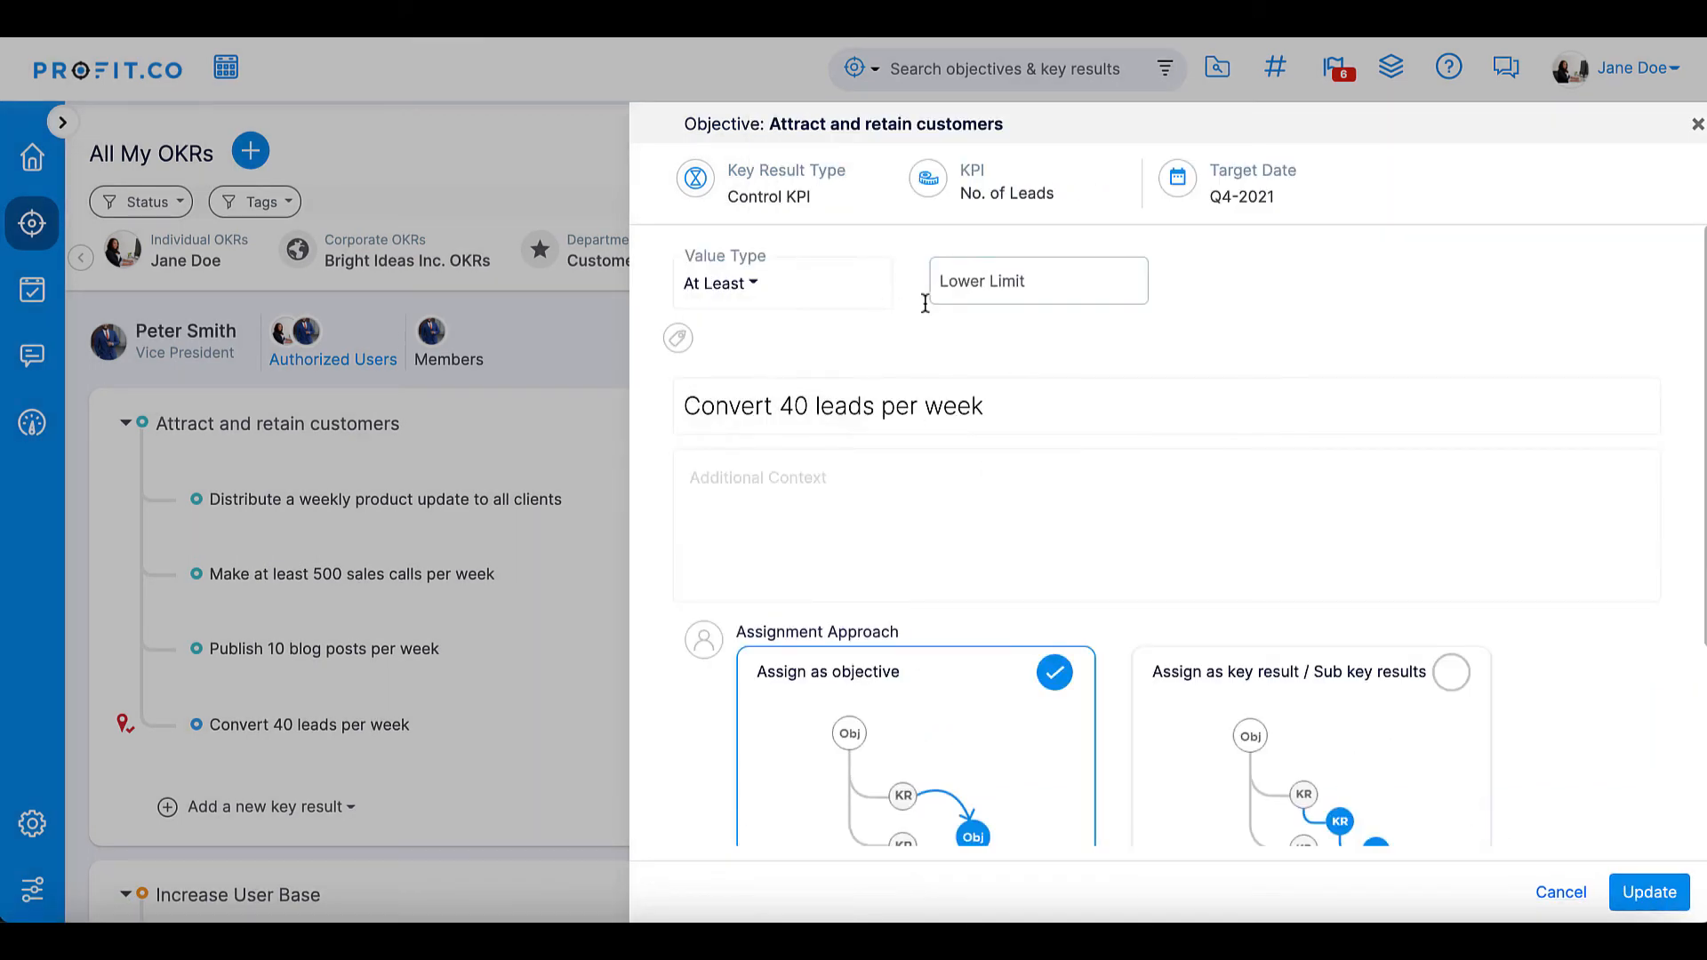
click(1004, 279)
text(40)
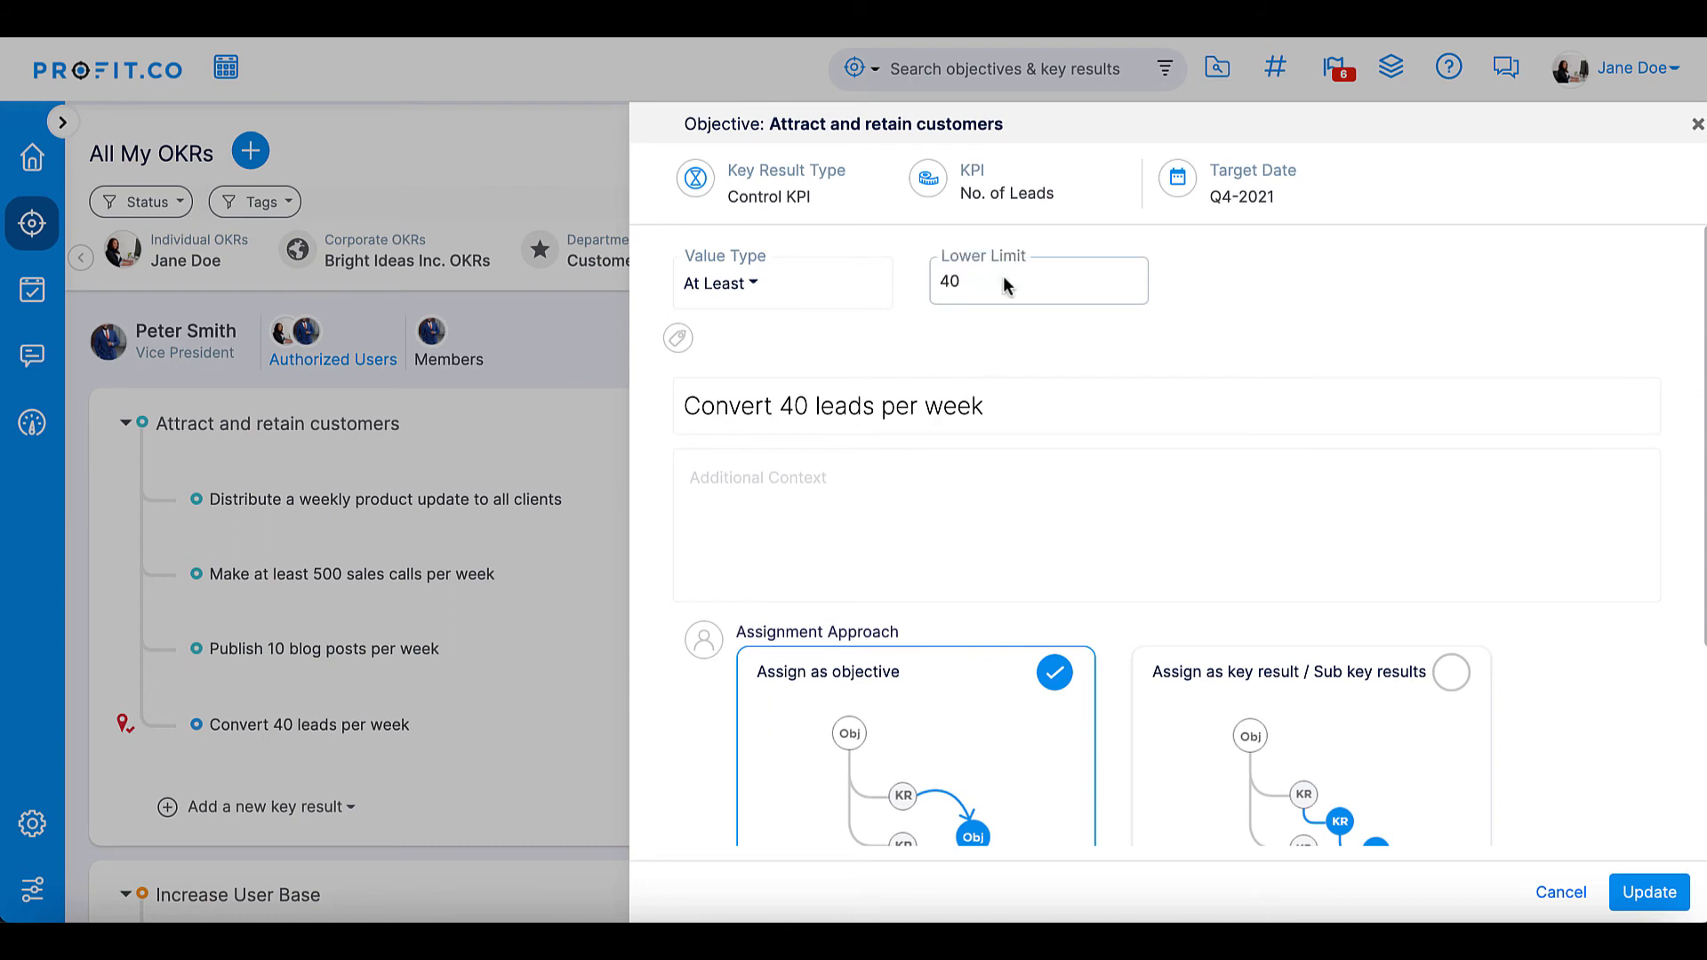
click(1652, 893)
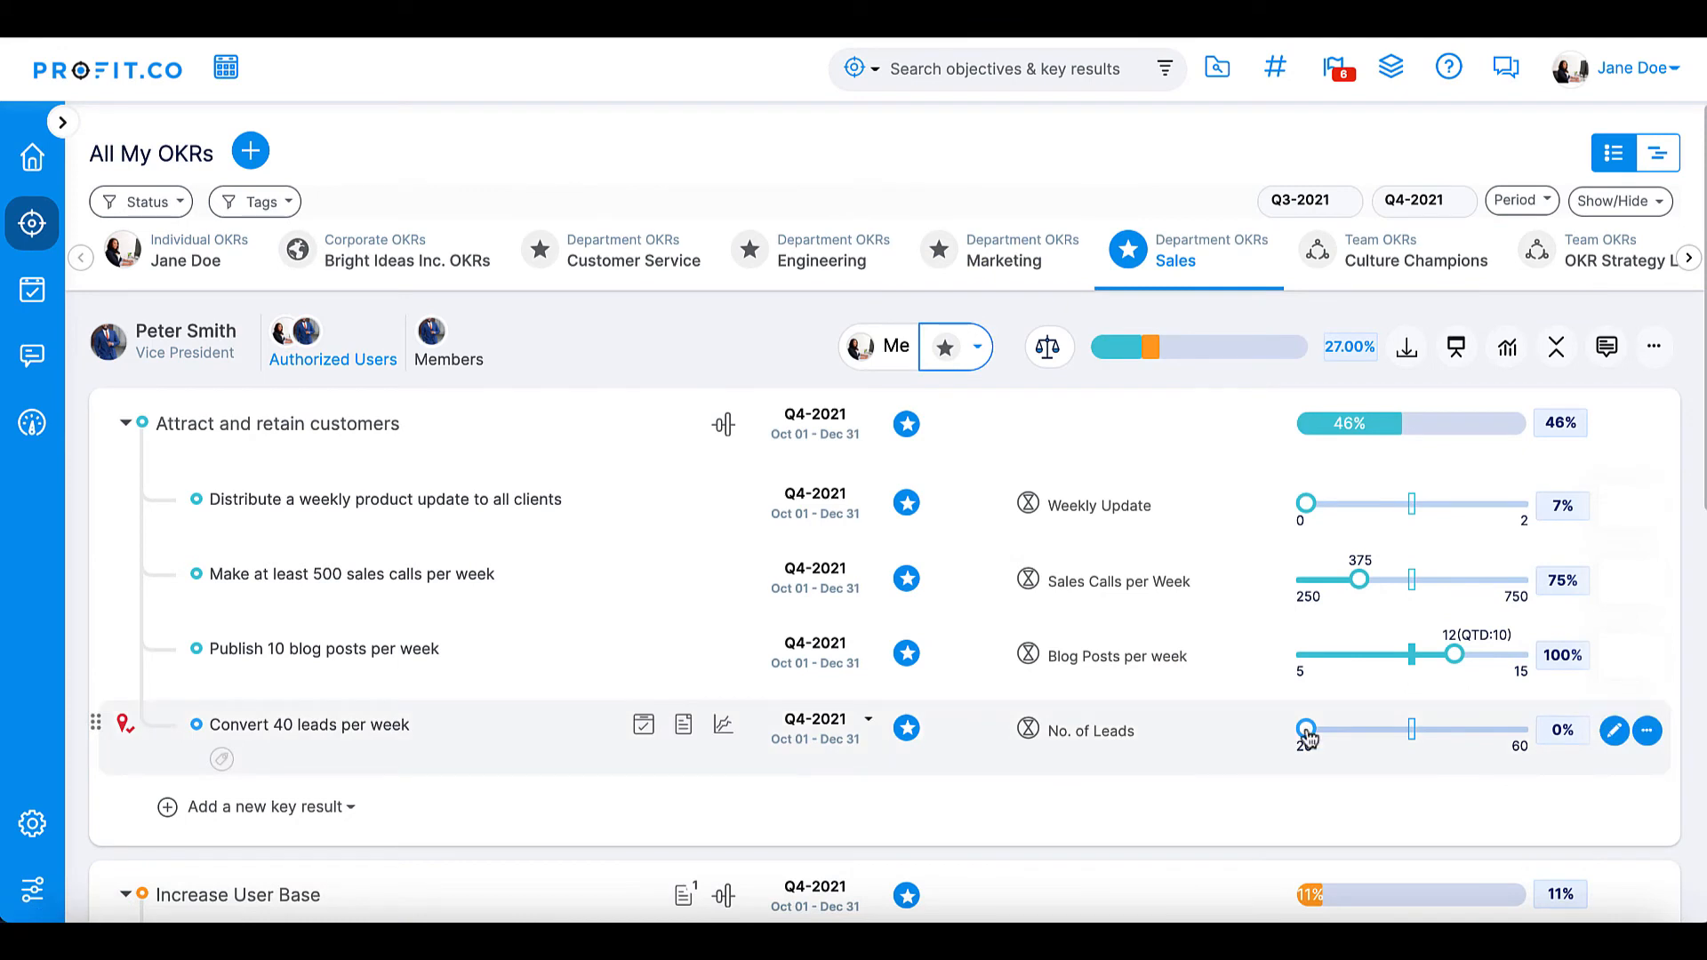
- Record a check-in of 45 and another of 35 dated 29 Oct 2021 on the "Convert 40 leads per week" key result
drag(1307, 734, 1437, 727)
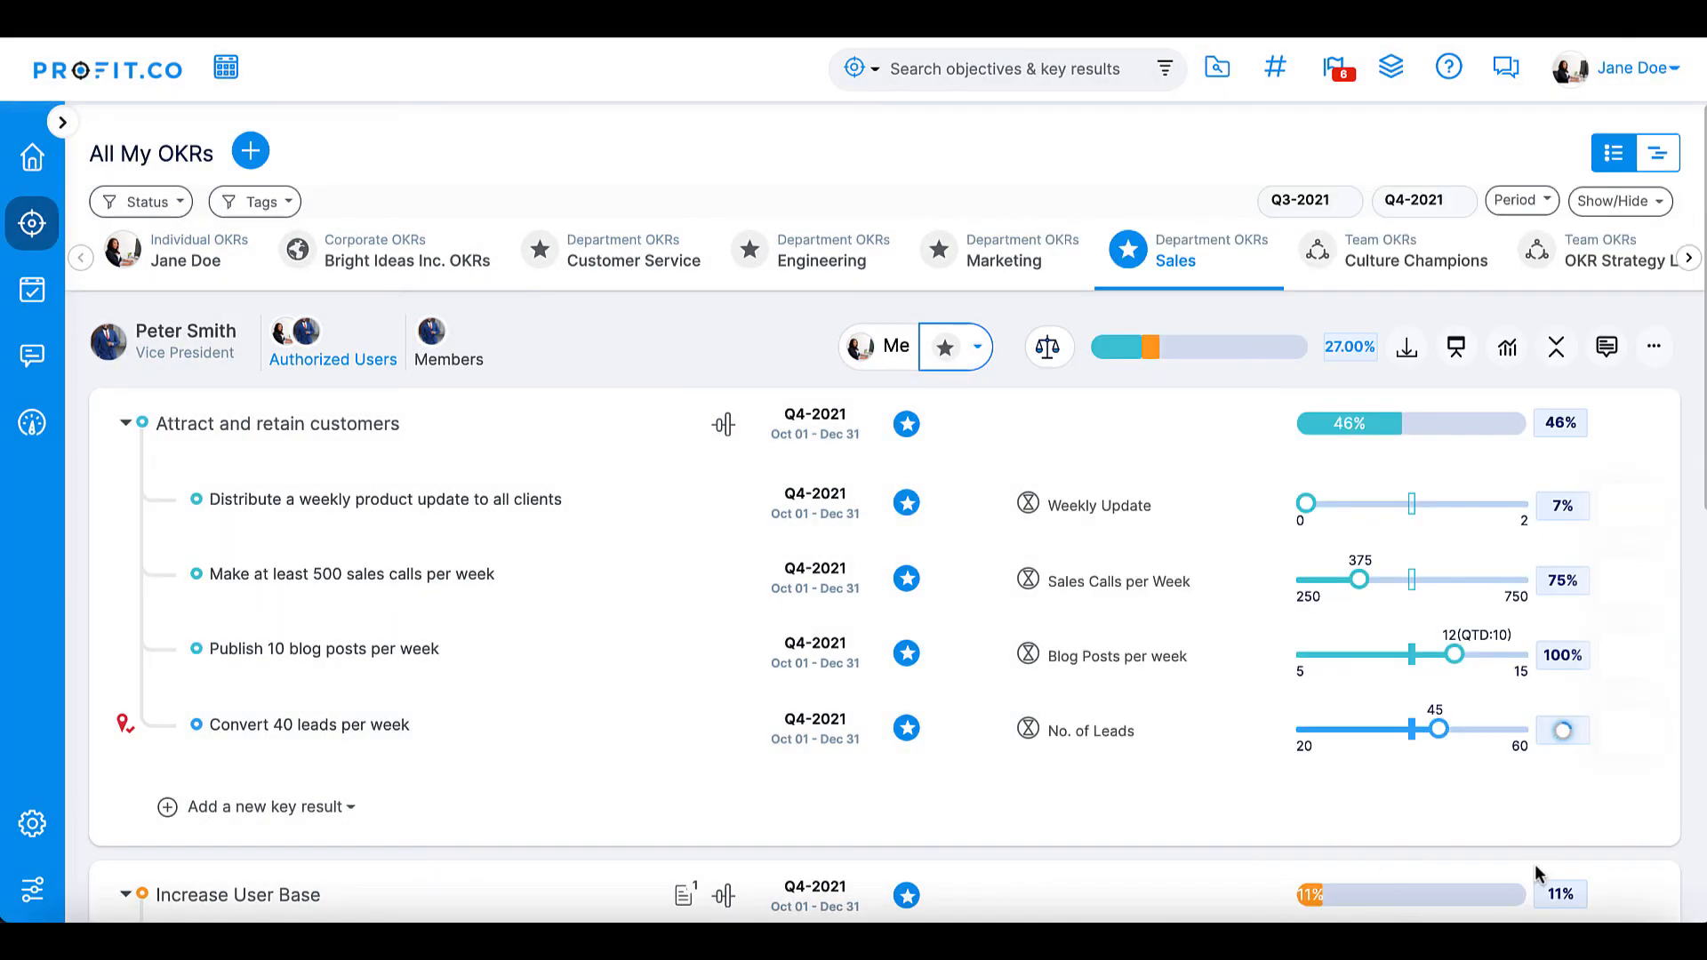
drag(1441, 731, 1384, 731)
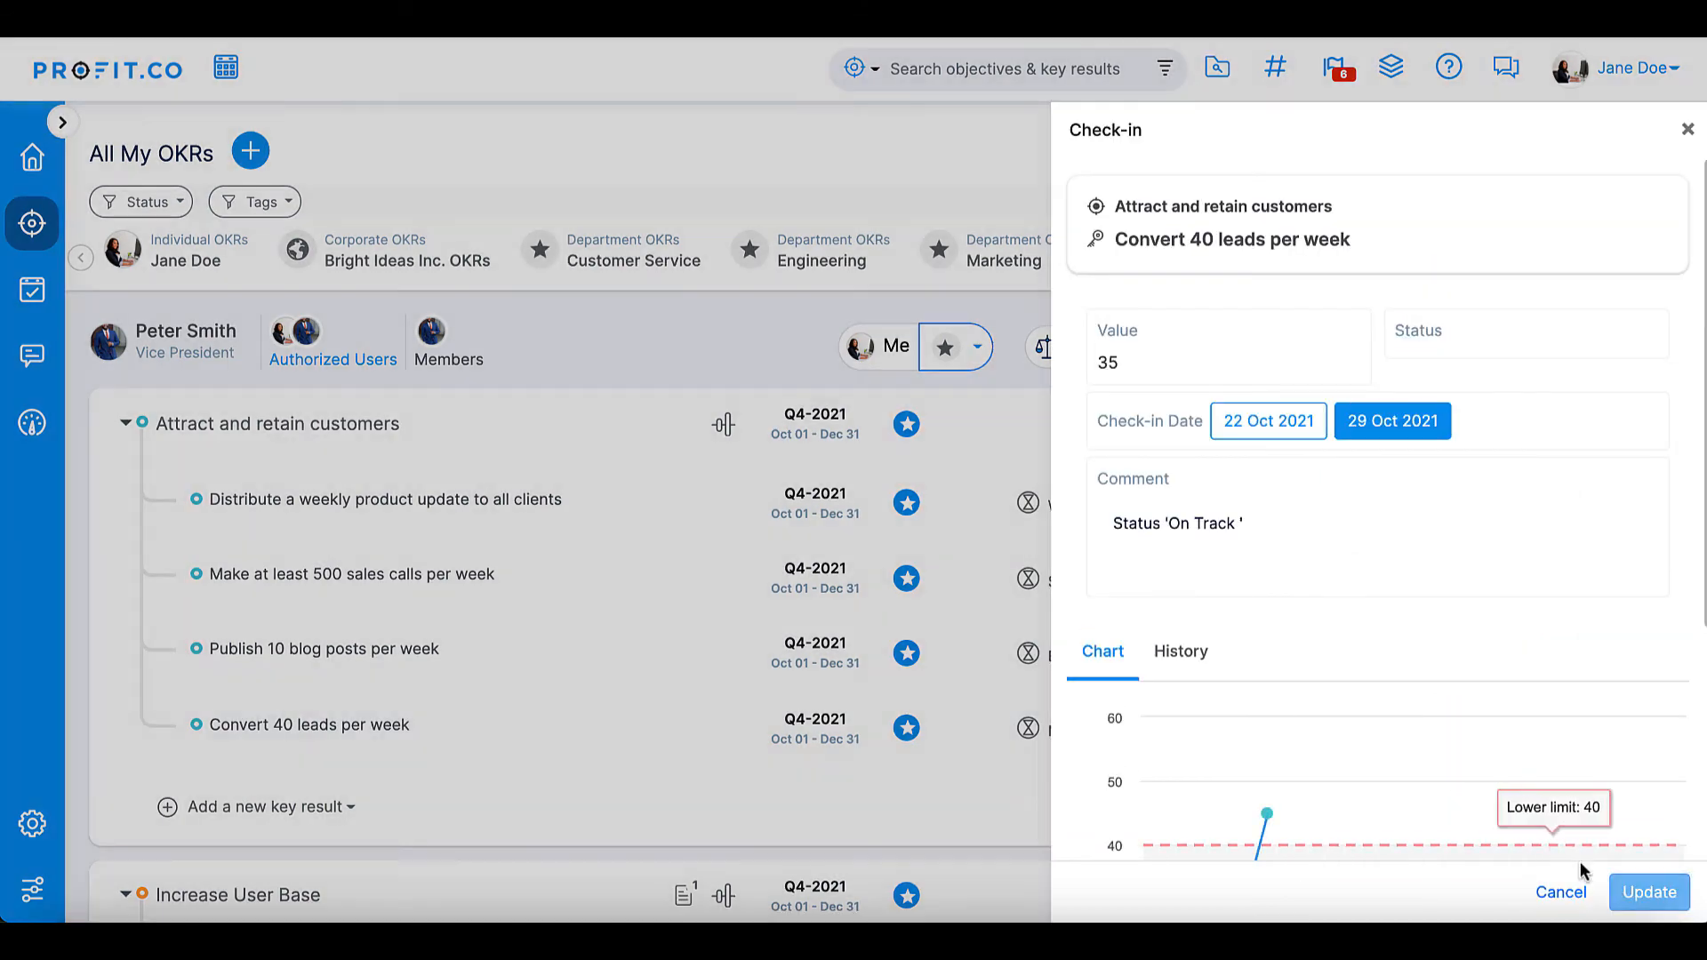
click(1645, 891)
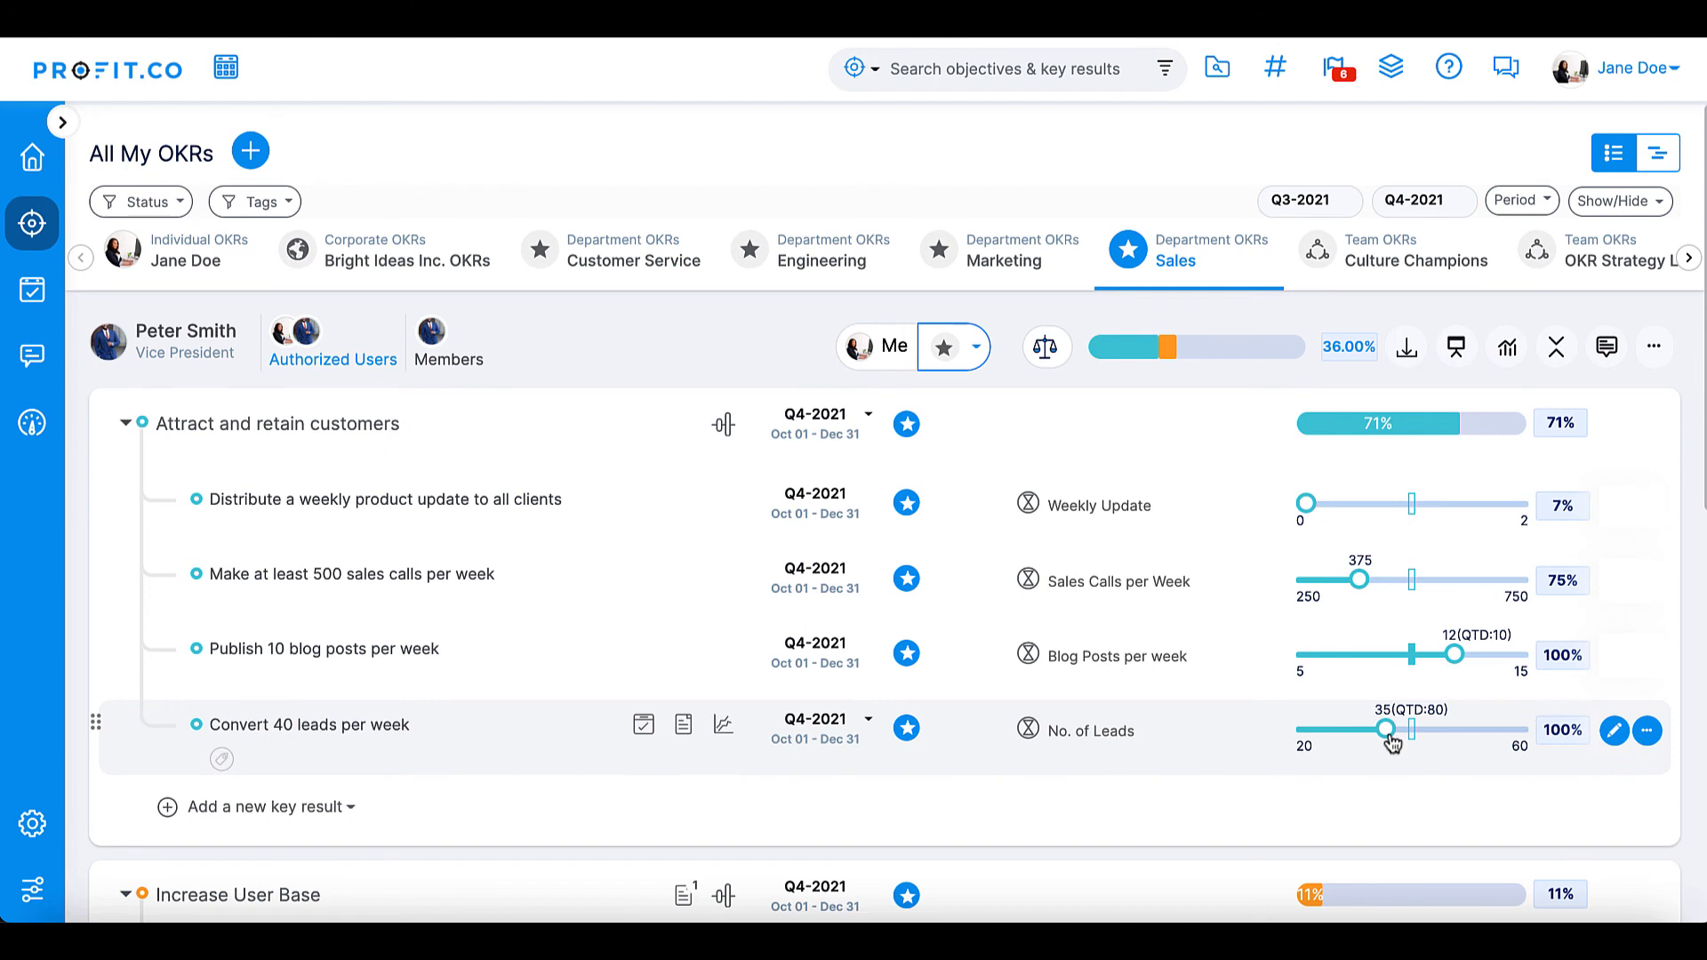
- Open the "# of leads converted" KPI for editing from the KPIs by Category page in the OKR settings
mouse_move(30, 852)
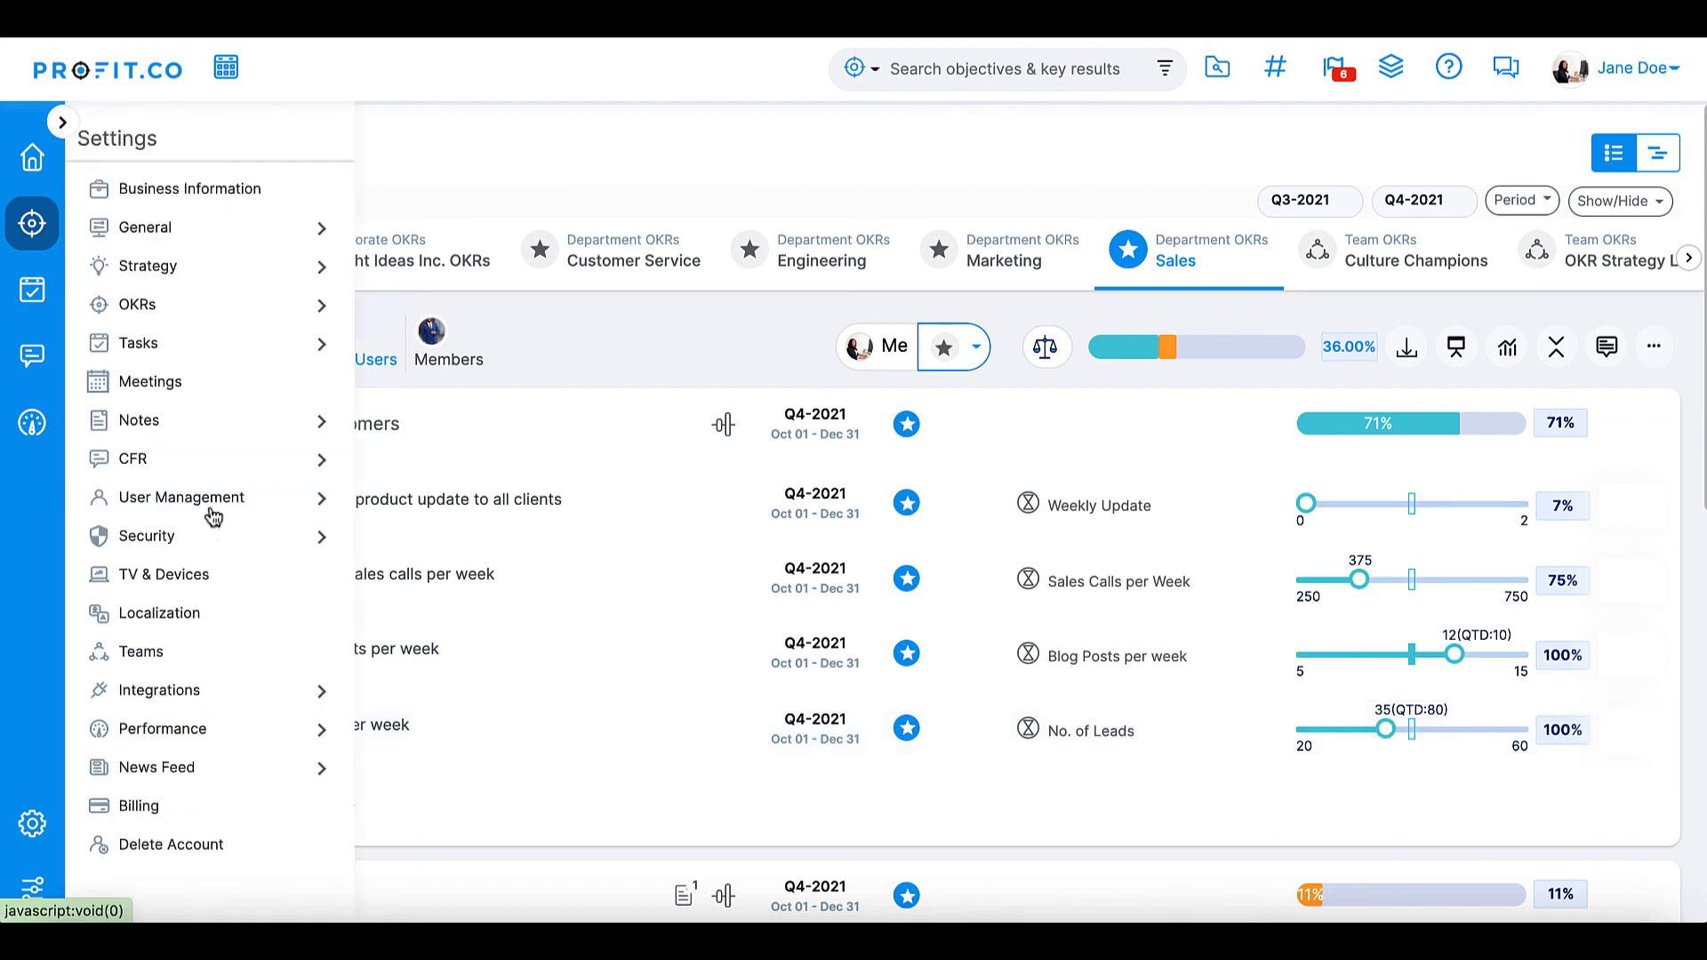
click(320, 310)
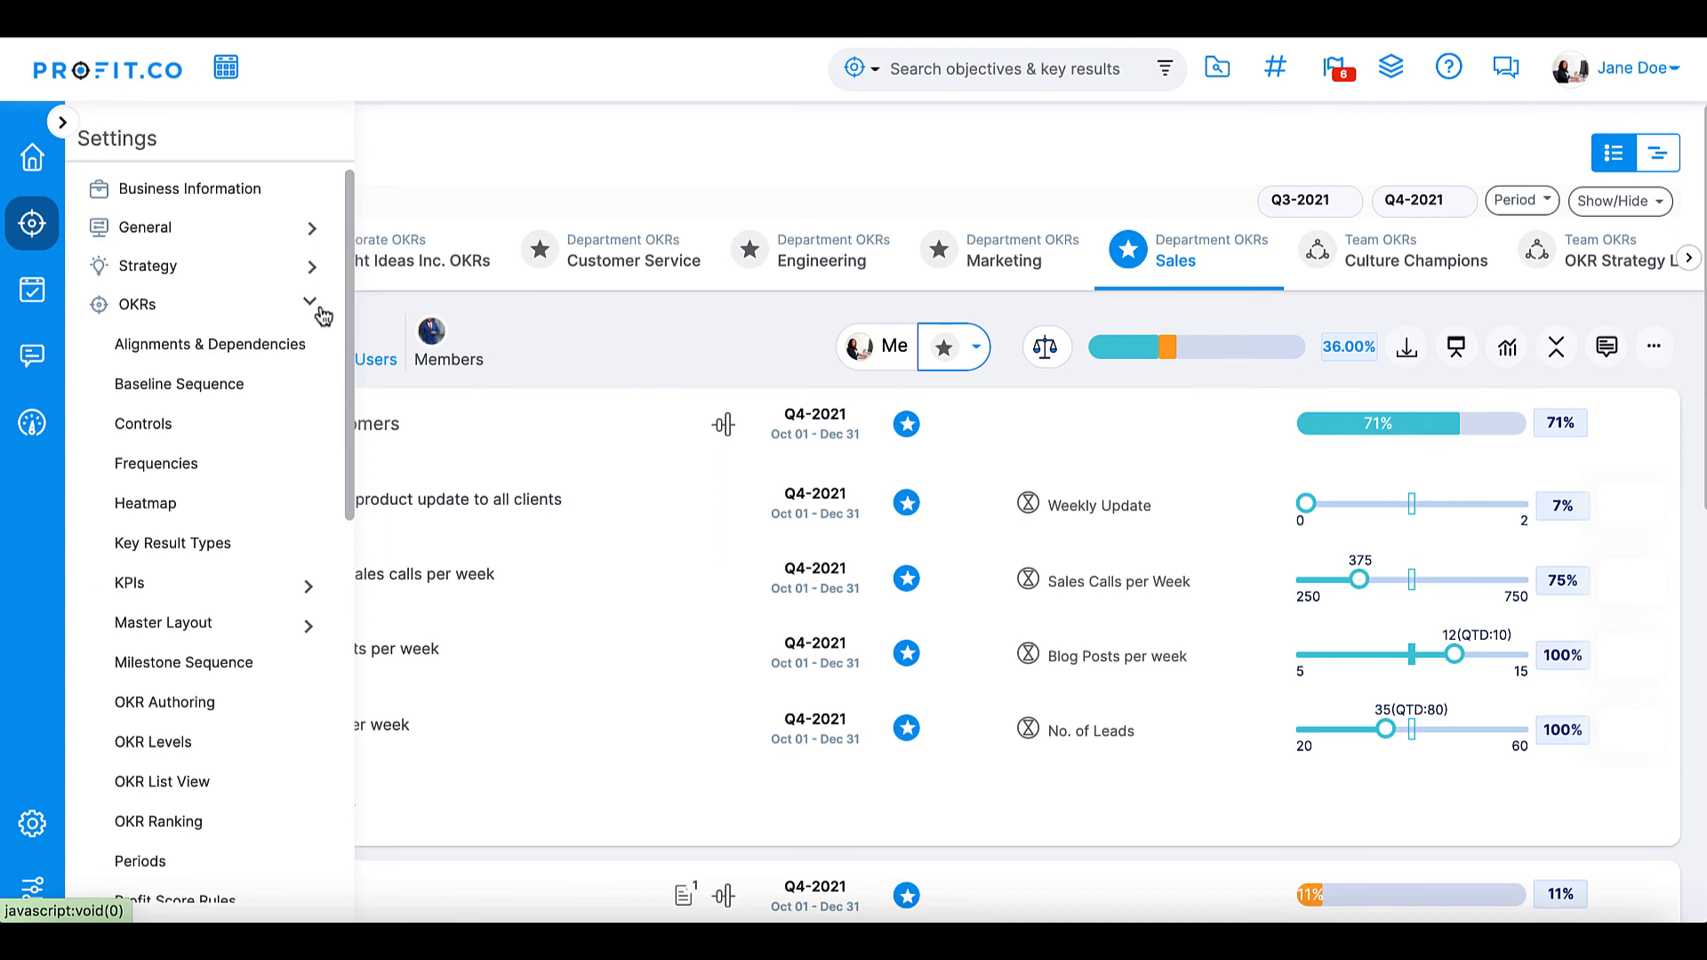
click(307, 586)
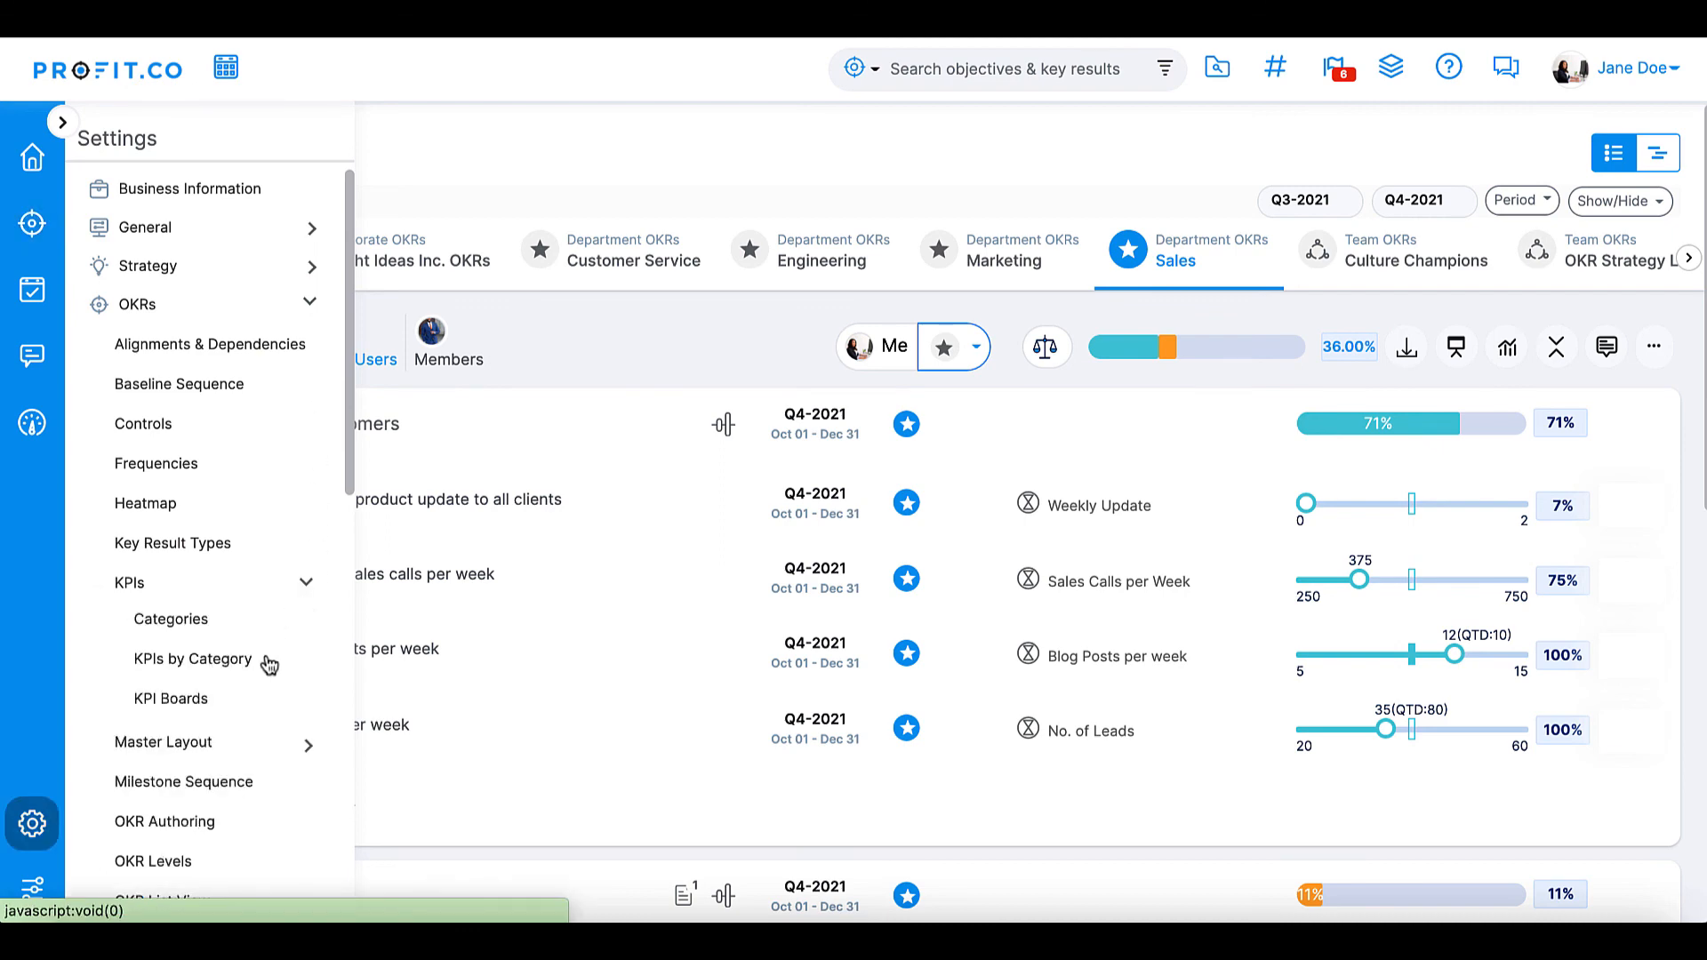
click(193, 659)
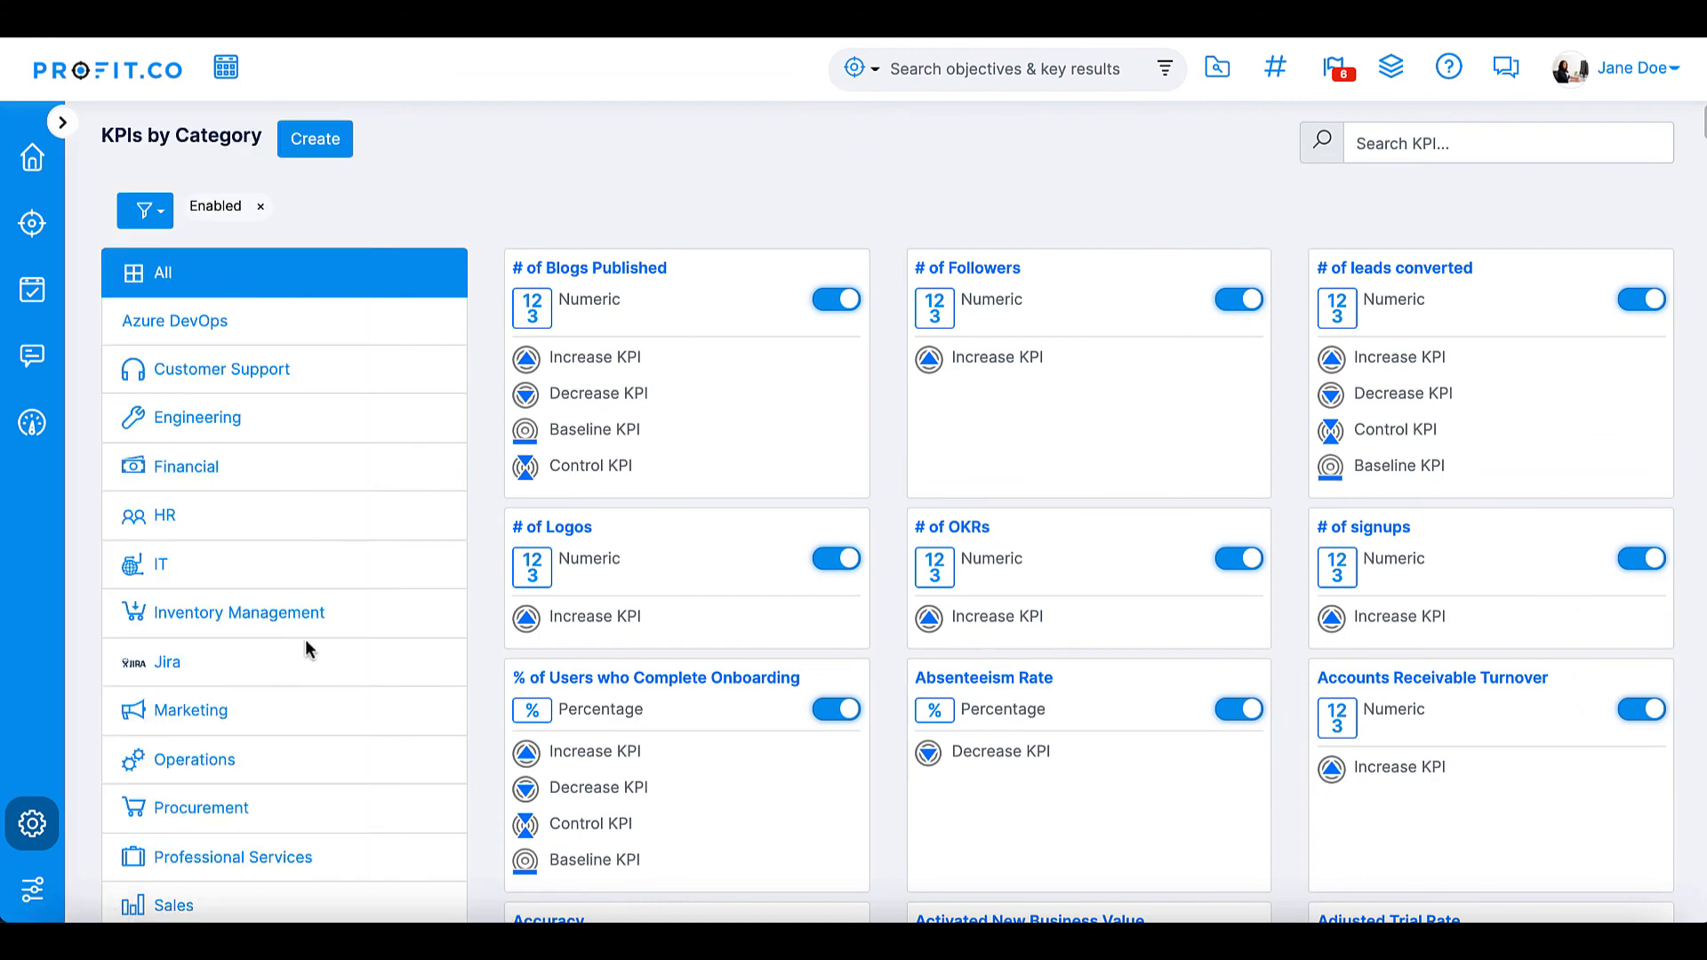
click(1390, 269)
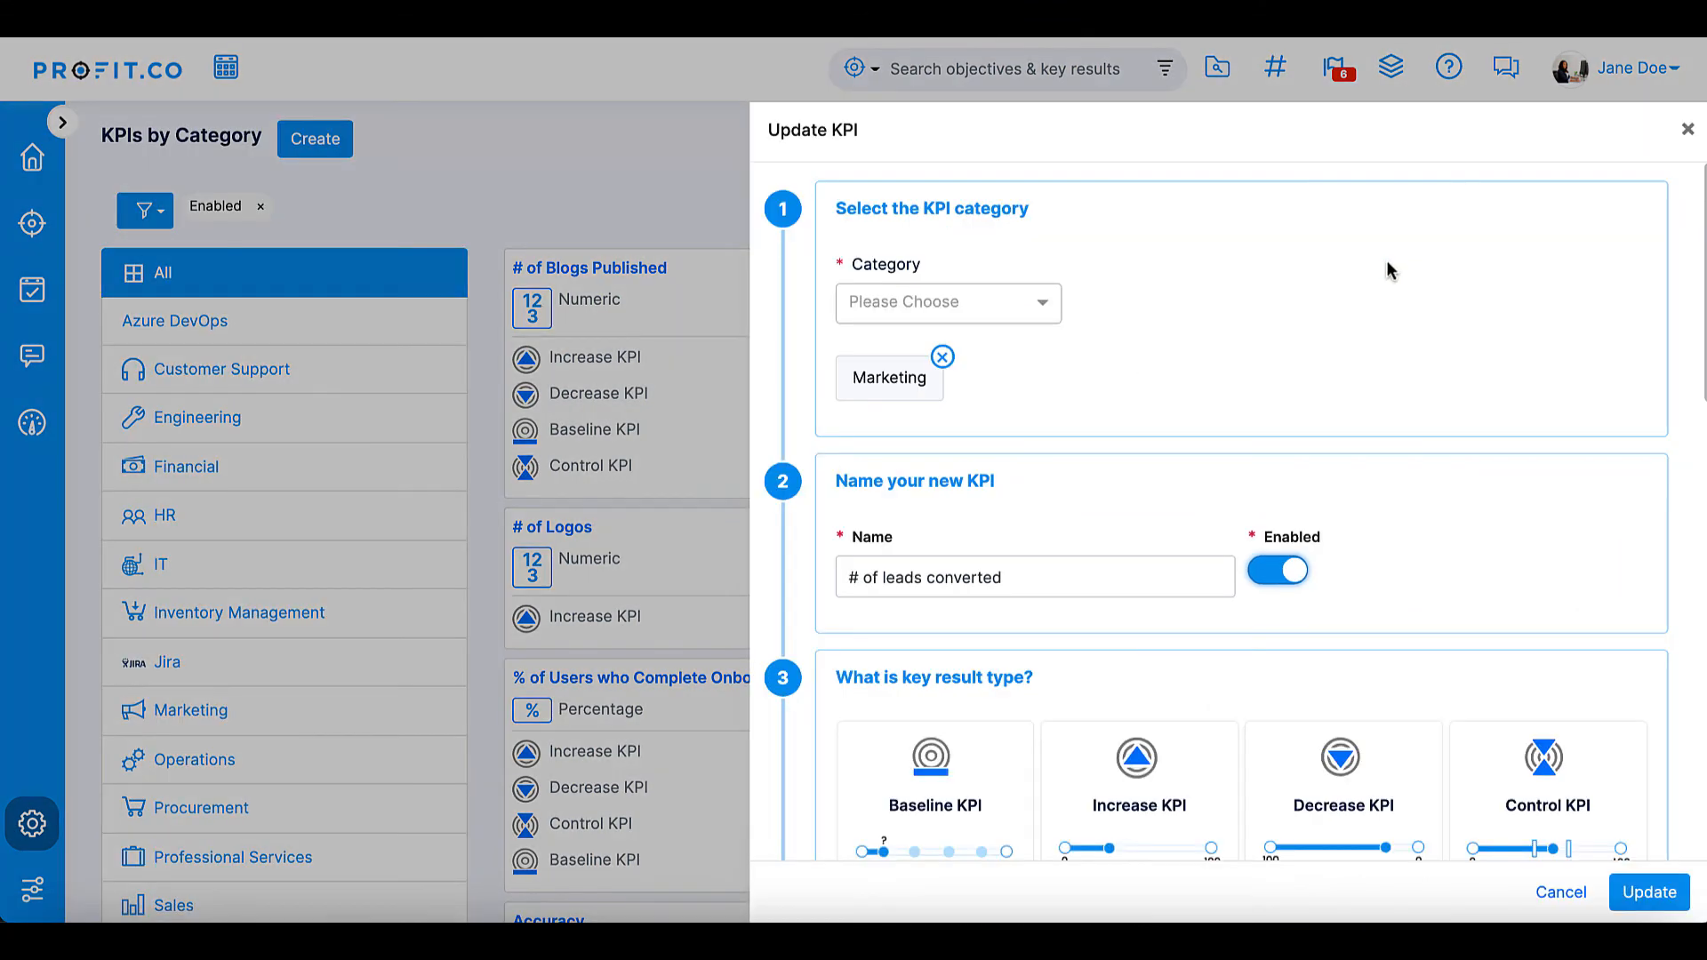